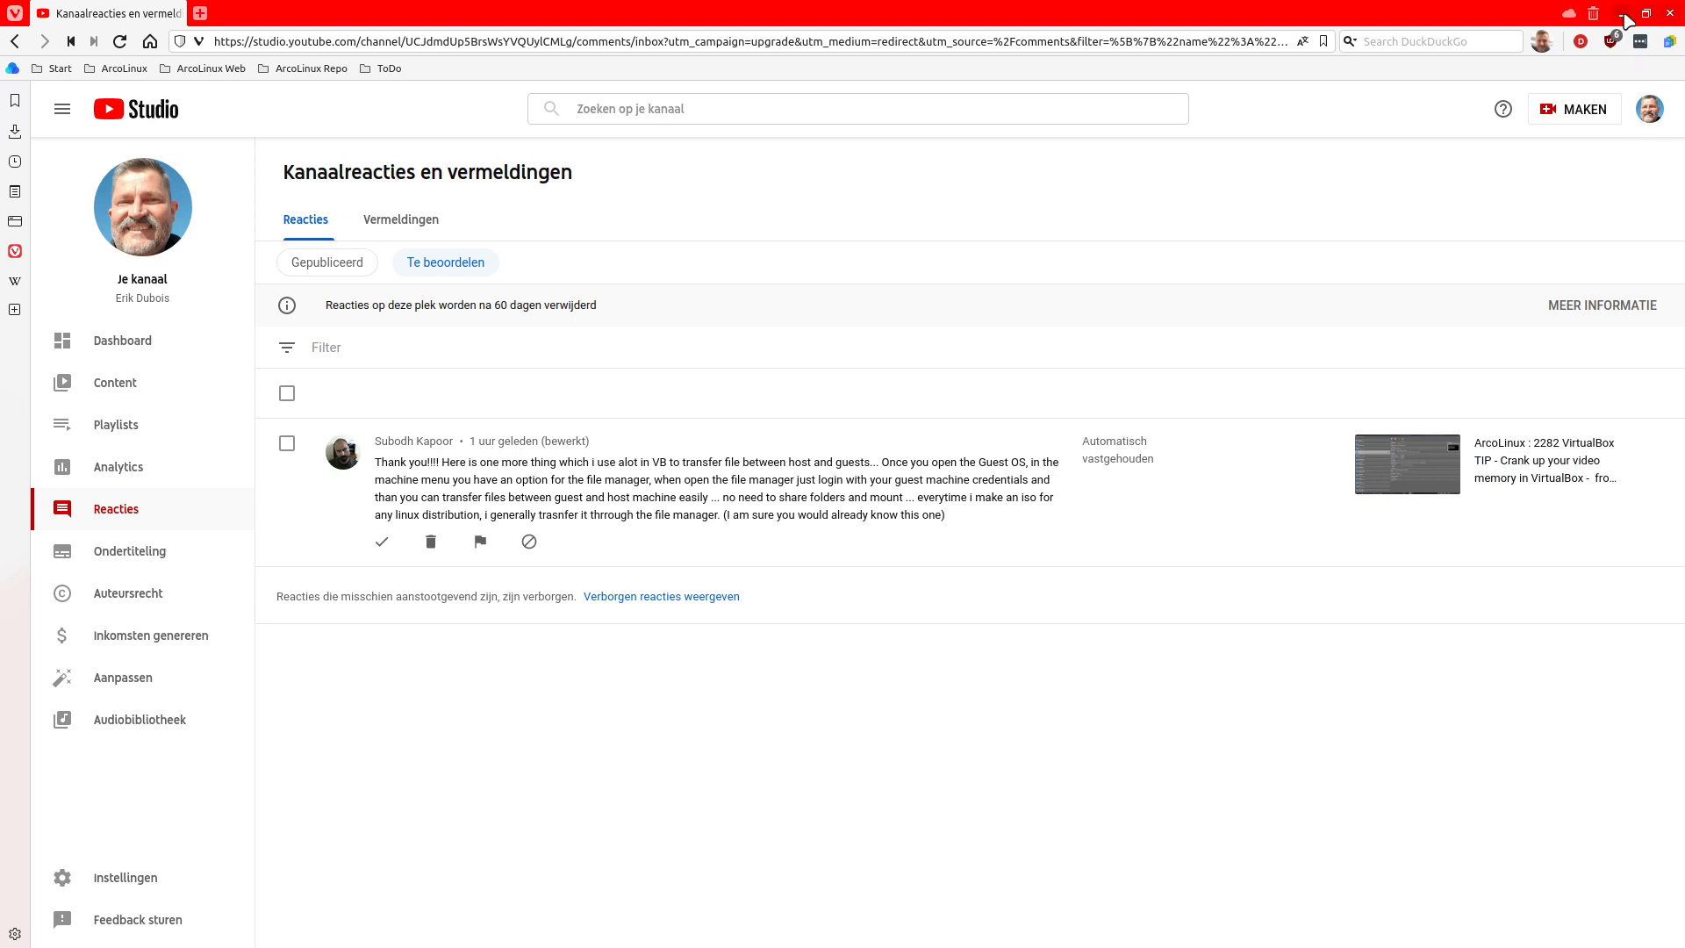
# Minimize the YouTube Studio browser window to reveal the home folder file manager
pyautogui.click(1624, 14)
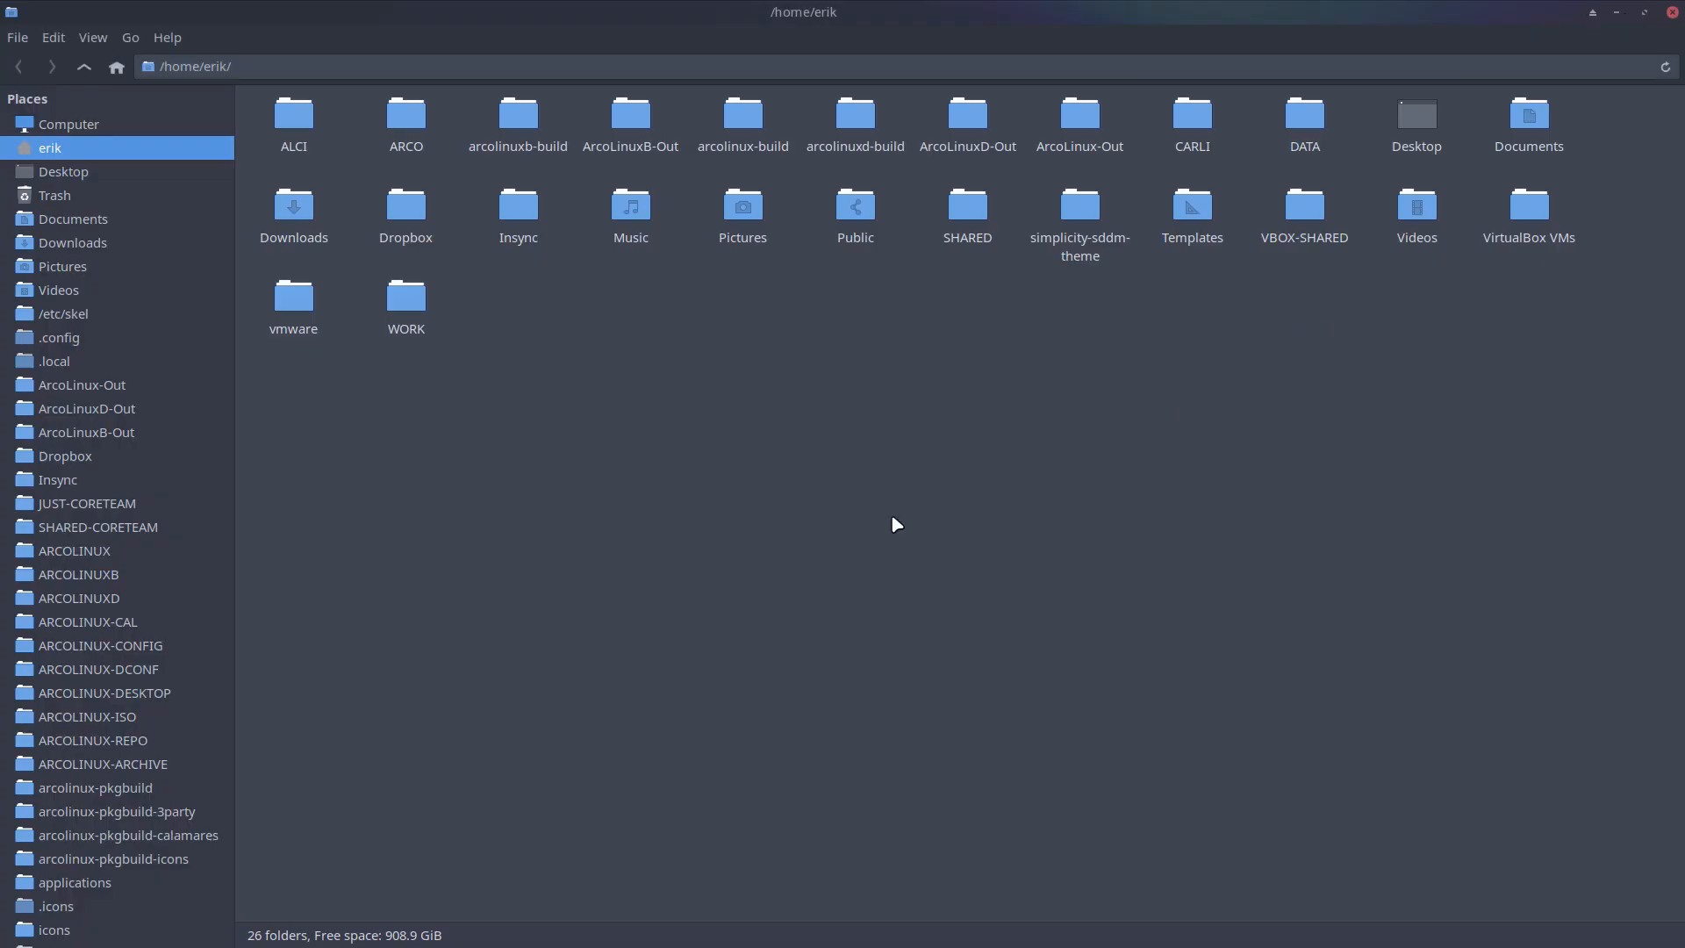
# Close the home folder file manager, bring up VirtualBox Manager and start the XL machine
pyautogui.click(1672, 13)
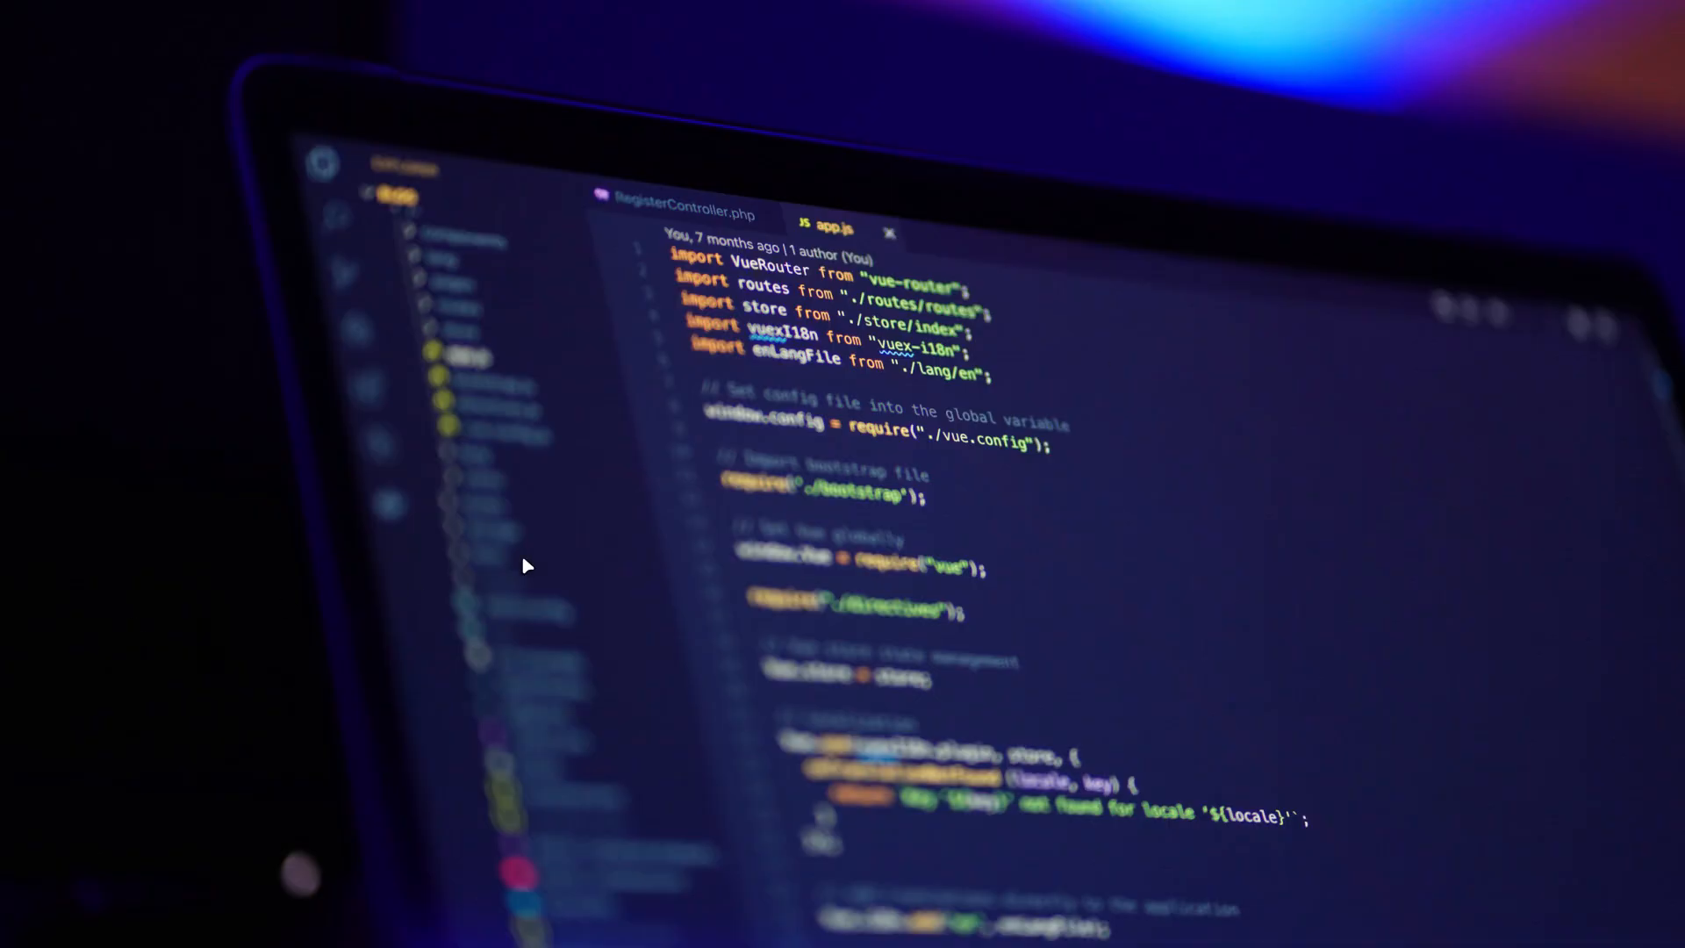
pyautogui.press('super+F7')
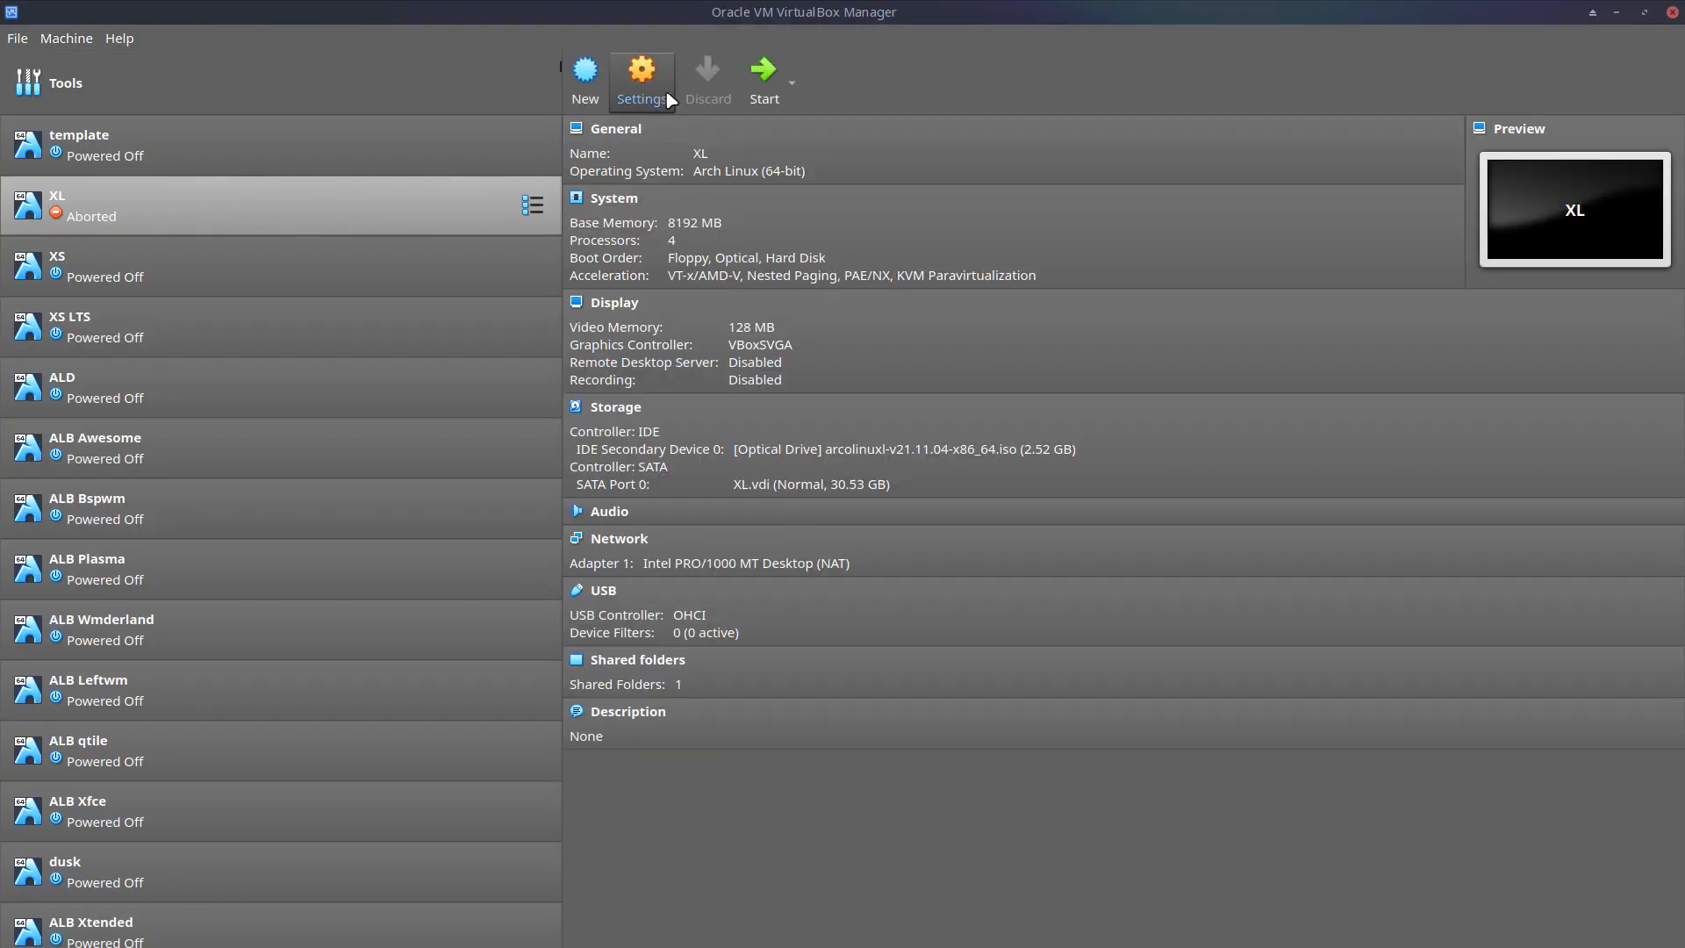
pyautogui.click(763, 78)
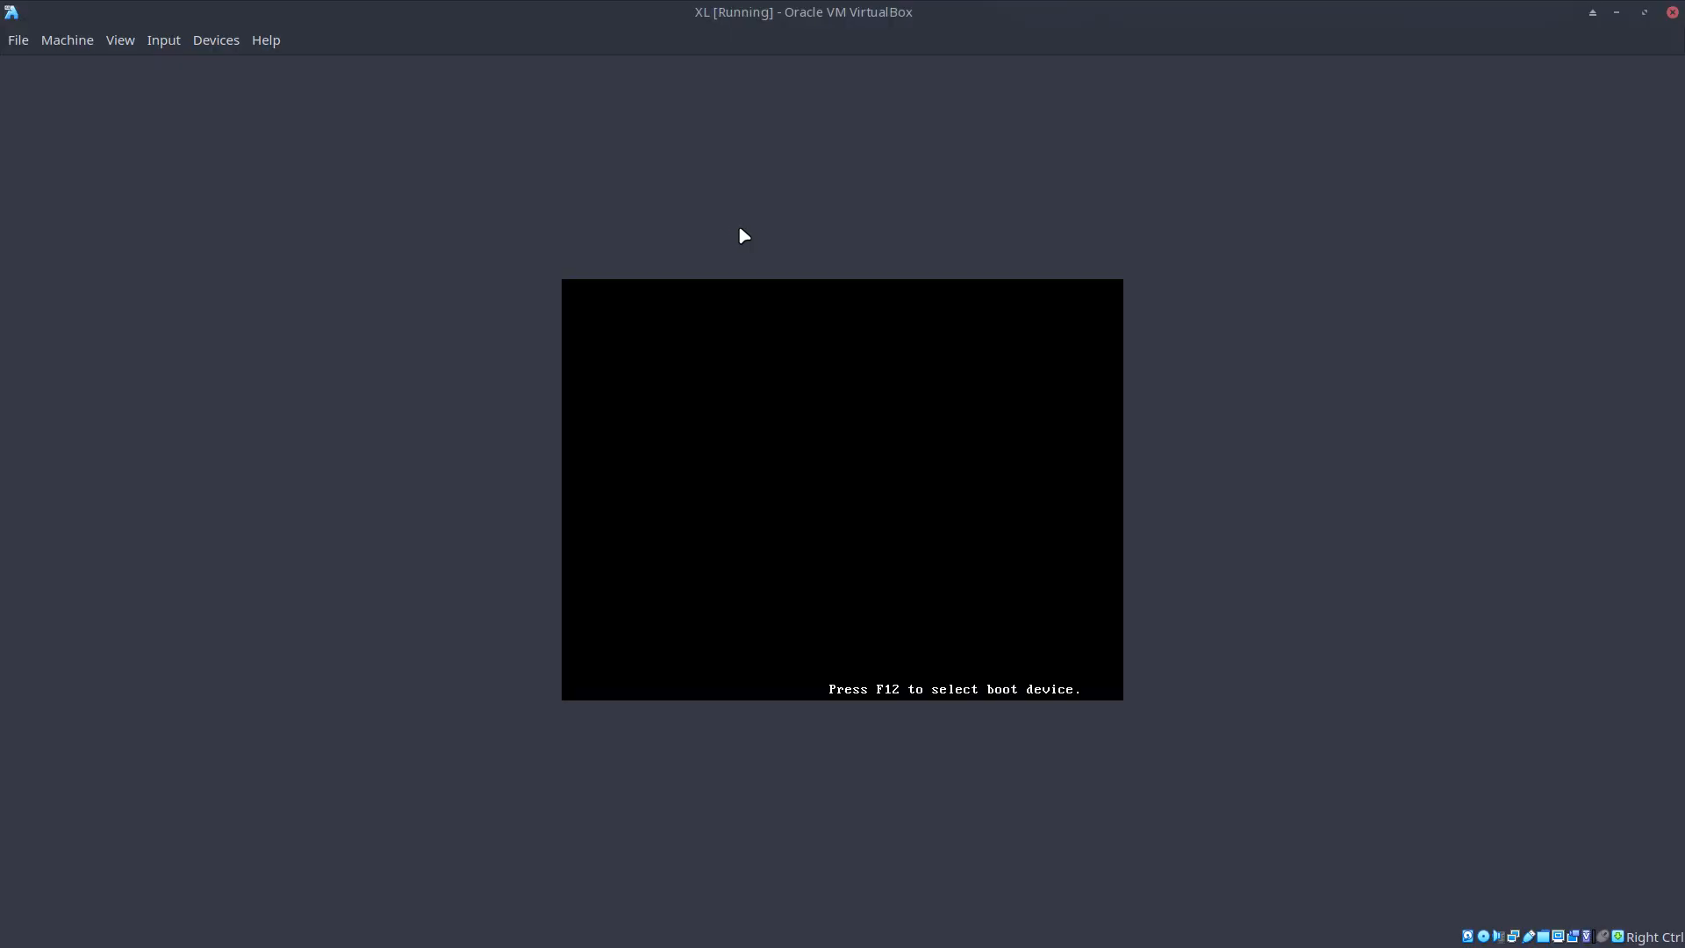
# At the ArcoLinux boot menu, halt the countdown and boot the existing installed OS
pyautogui.press('Control_R+f')
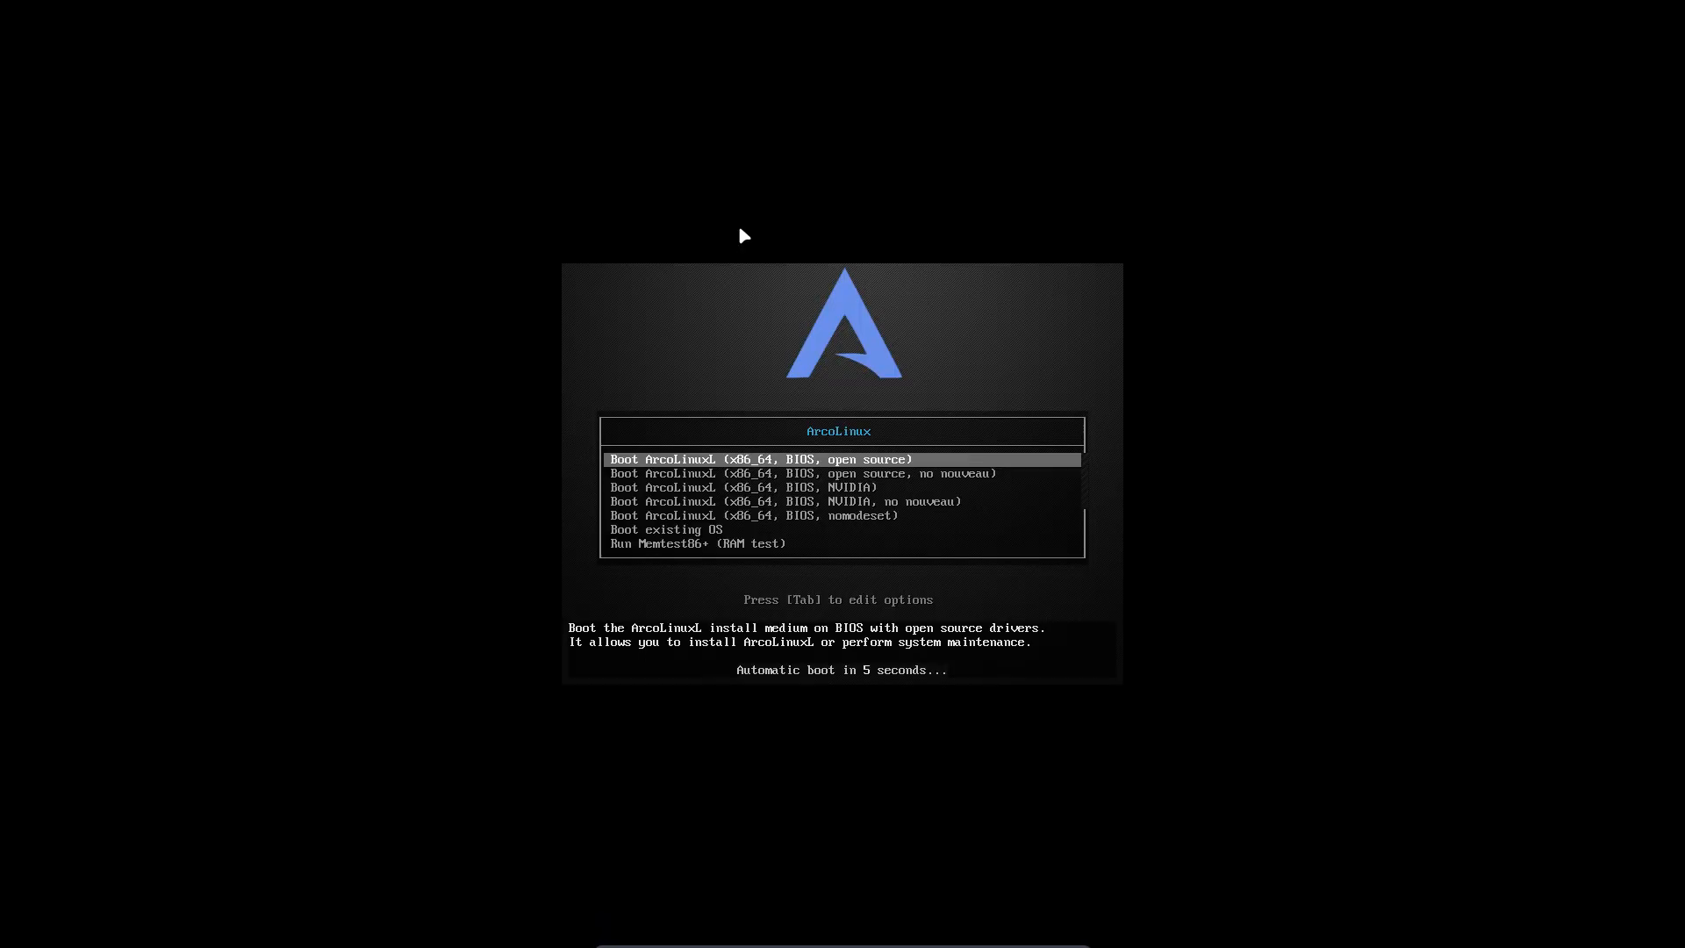
pyautogui.press('Down')
pyautogui.press('Down')
pyautogui.press('Down')
pyautogui.press('Down')
pyautogui.press('Down')
pyautogui.press('Return')
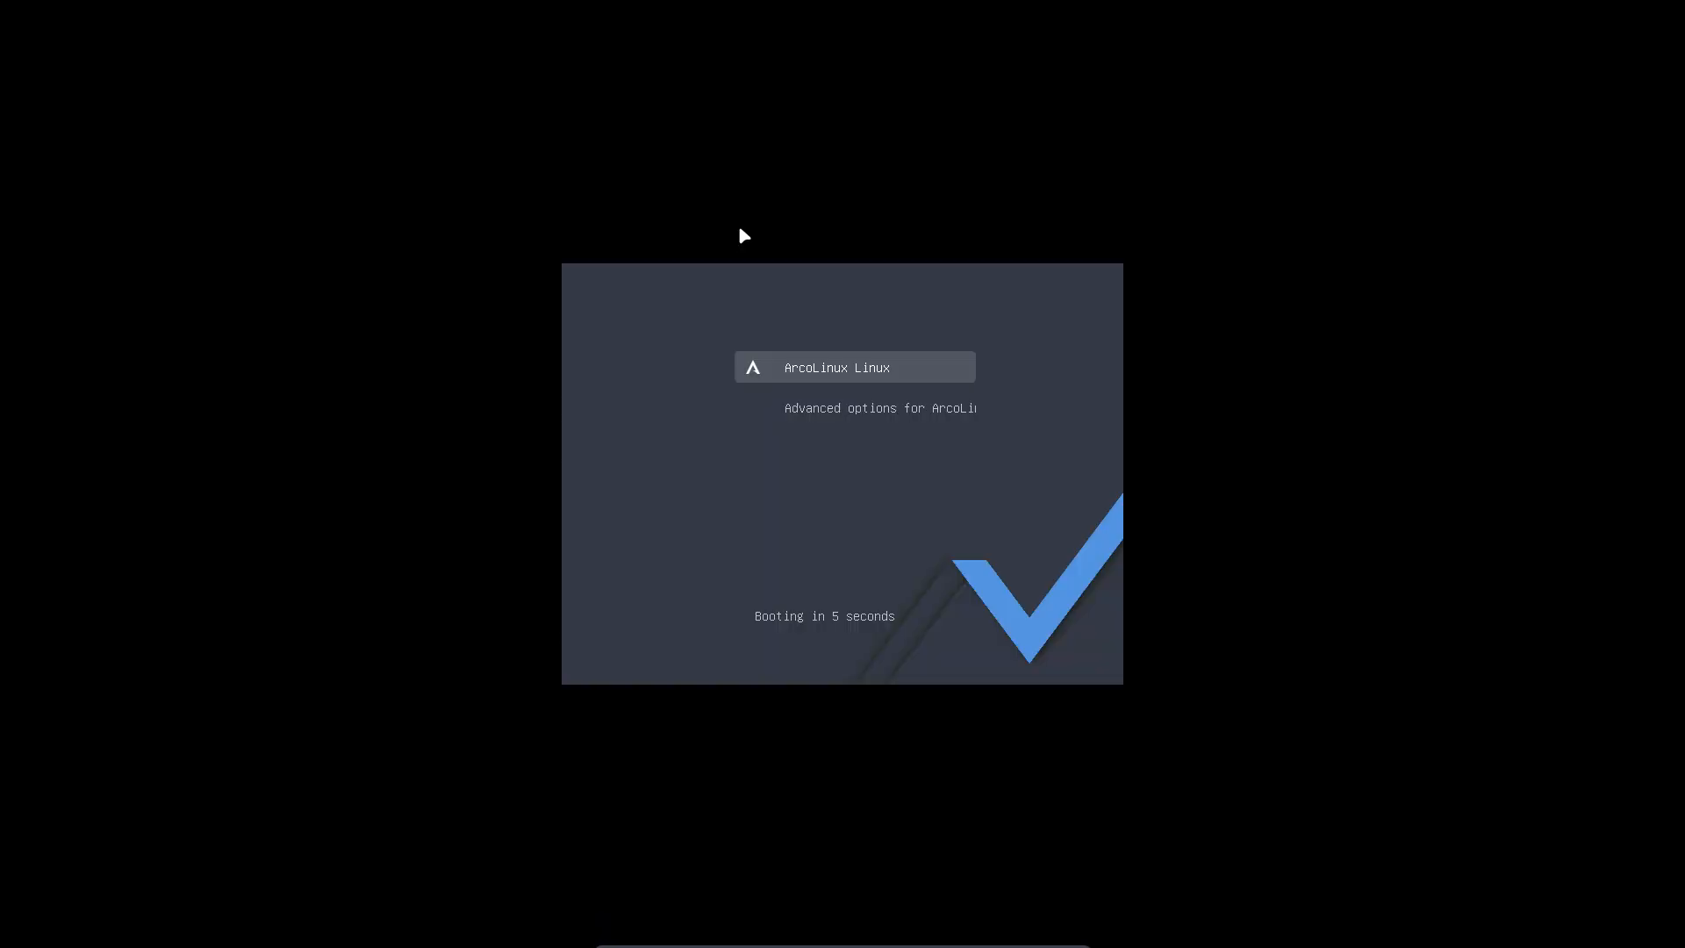
pyautogui.press('Return')
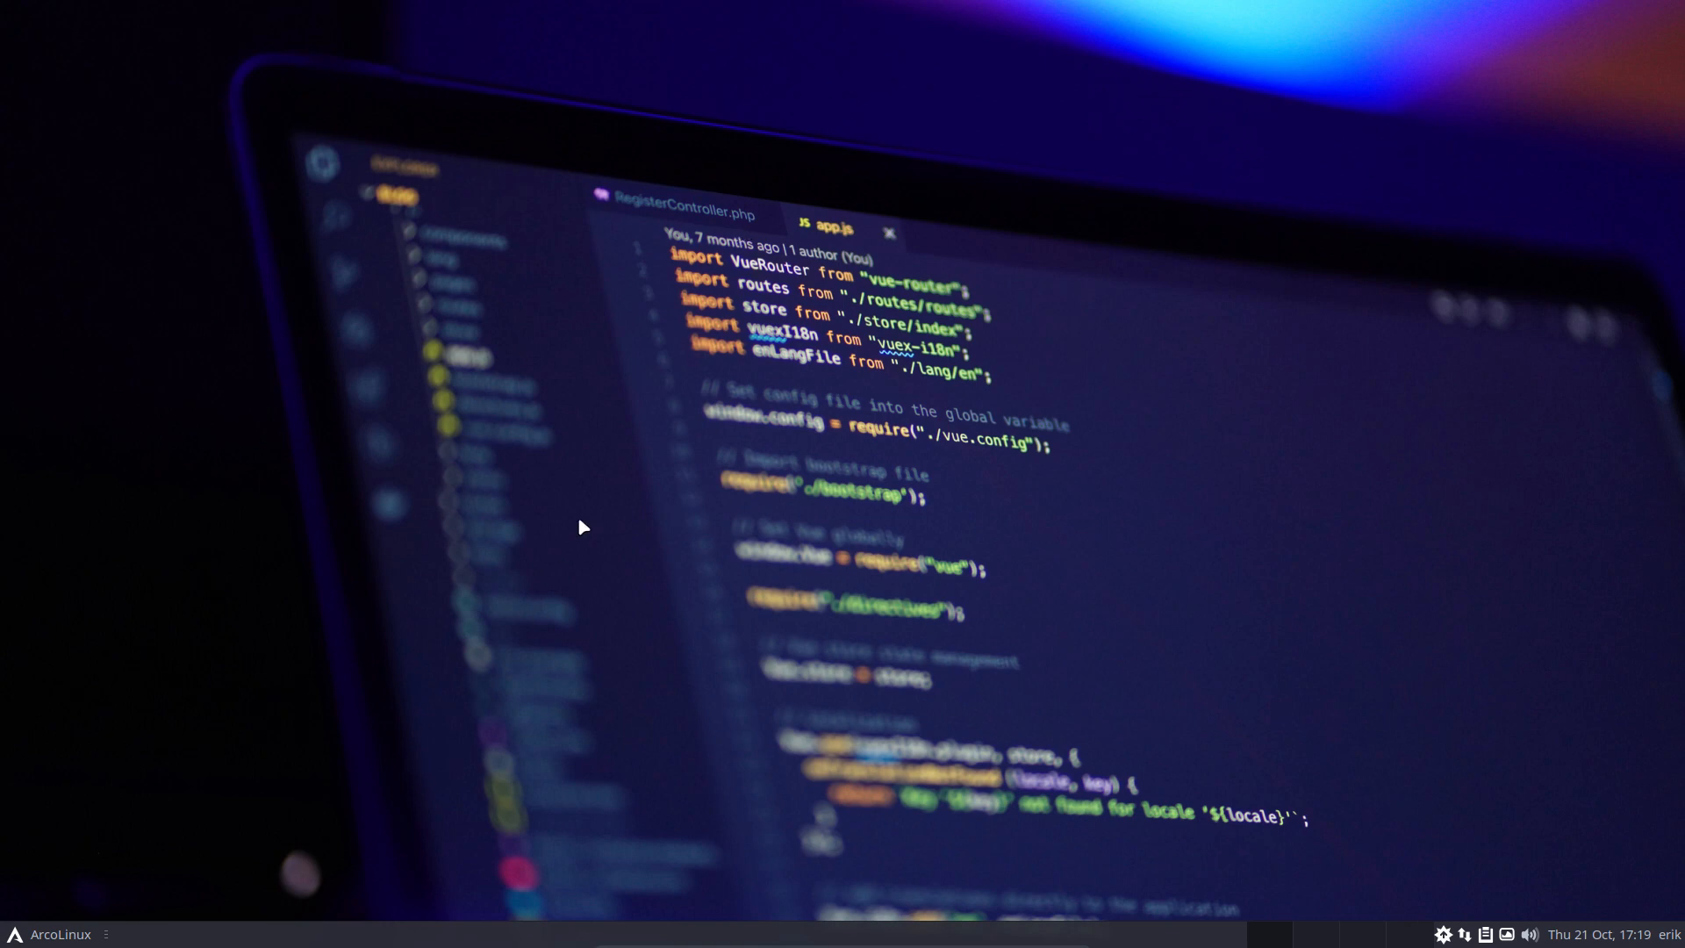
pyautogui.press('super+t')
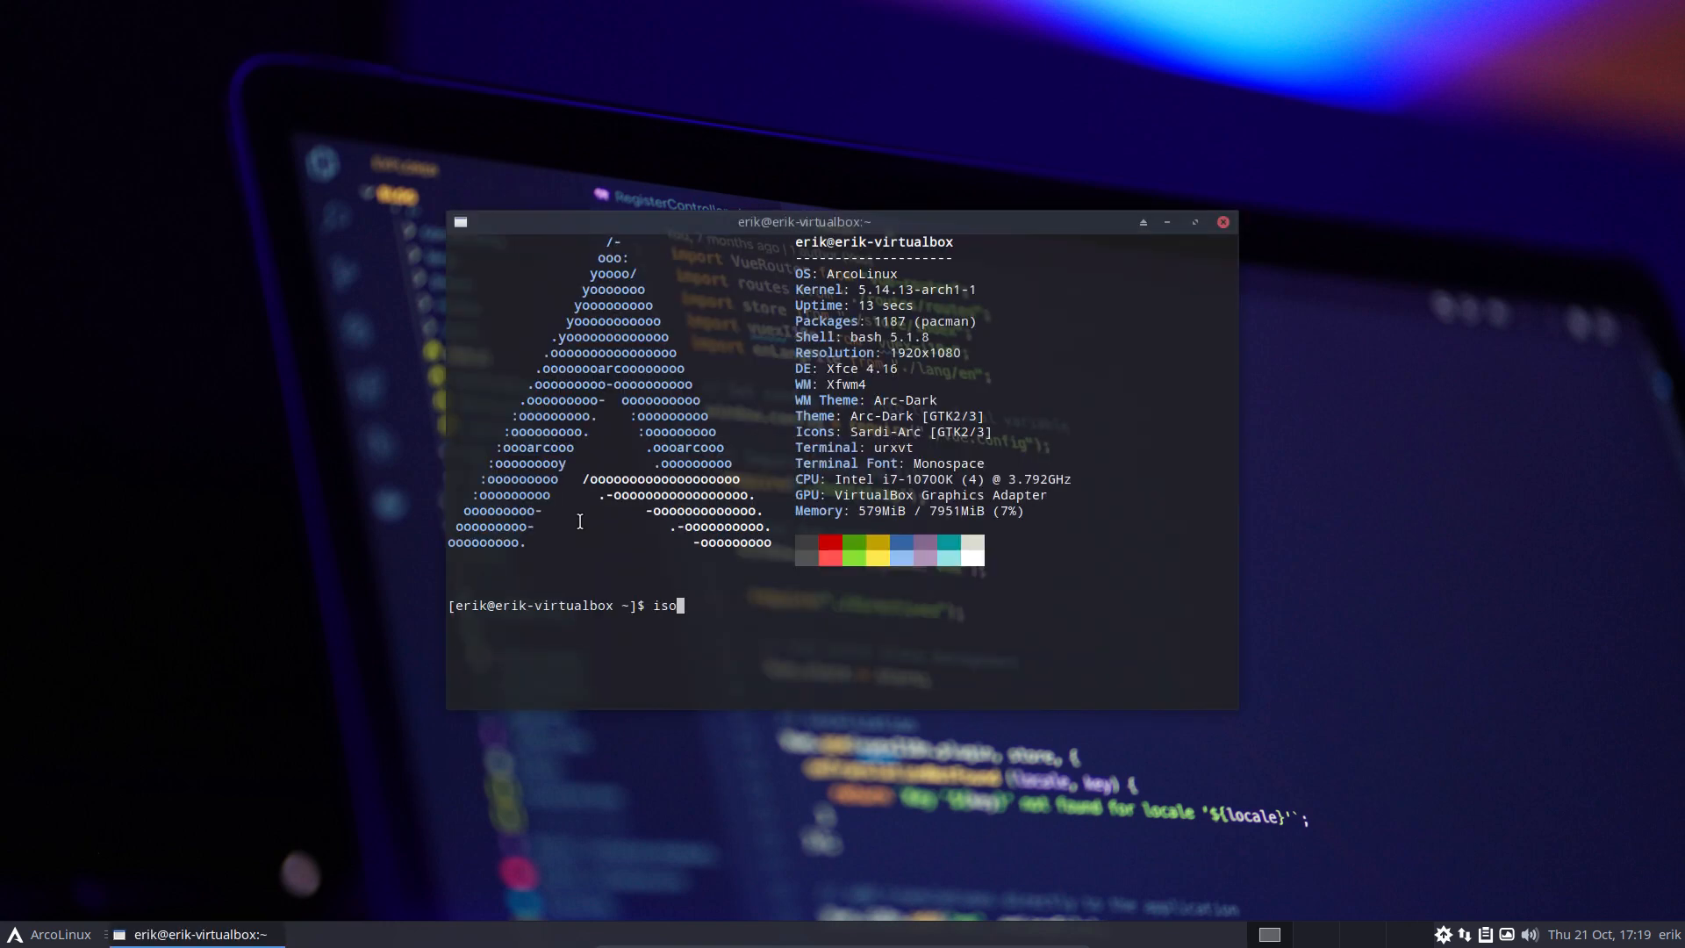
pyautogui.press('Return')
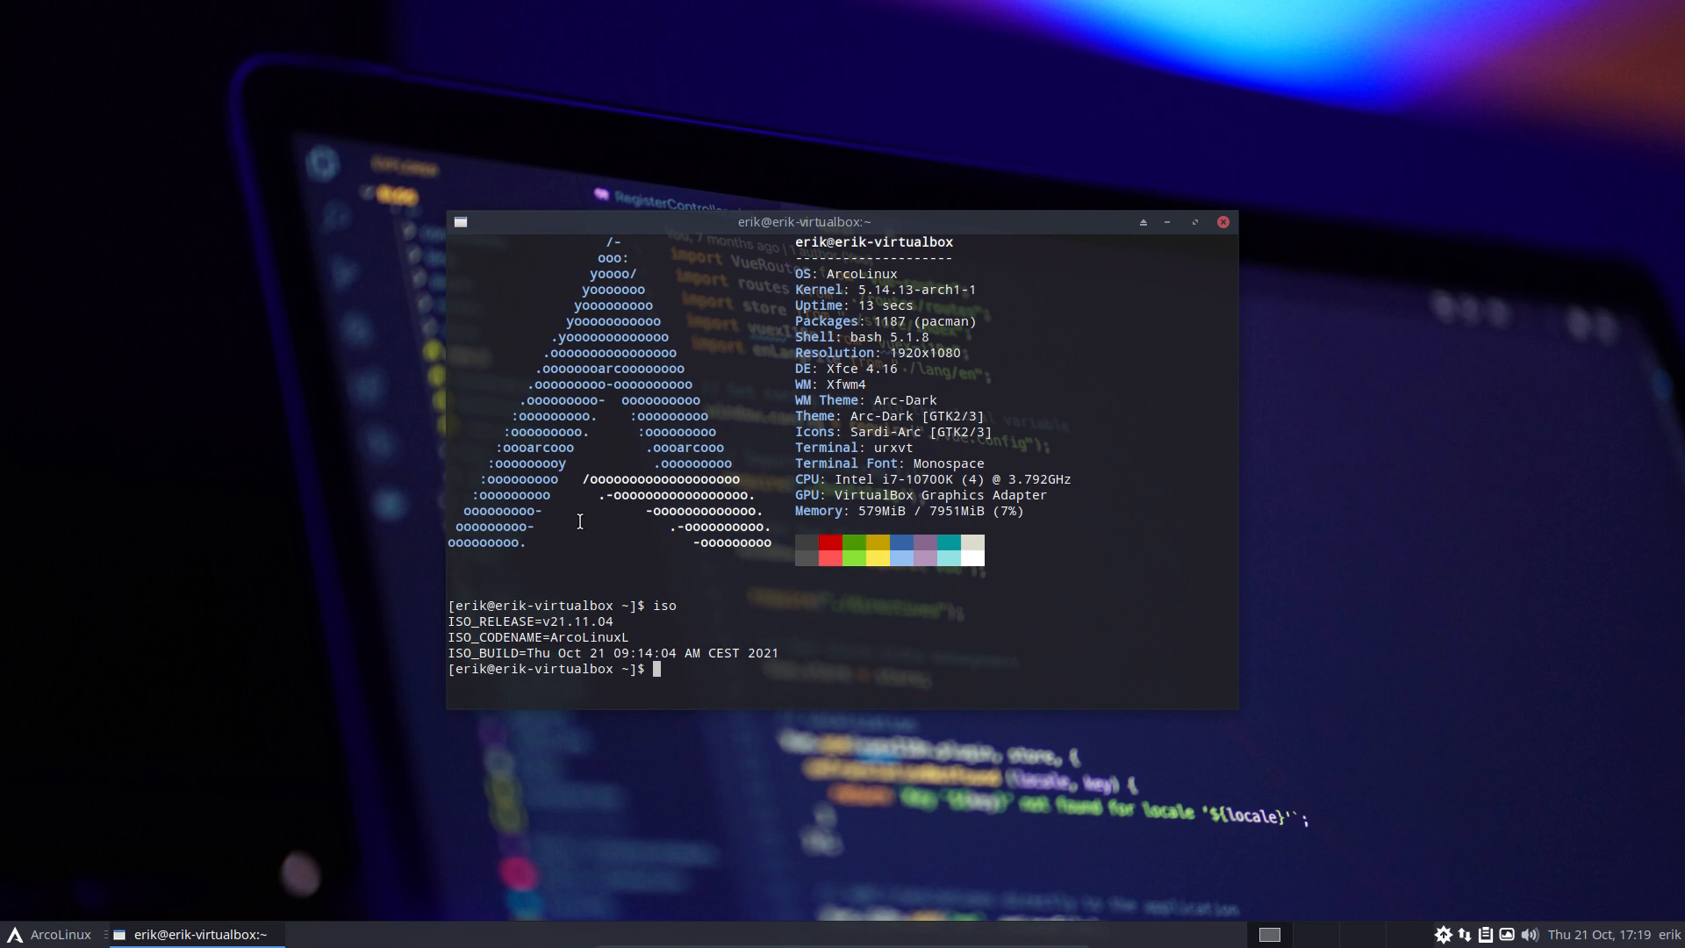
pyautogui.moveTo(575, 622); pyautogui.dragTo(617, 615)
pyautogui.click(1223, 222)
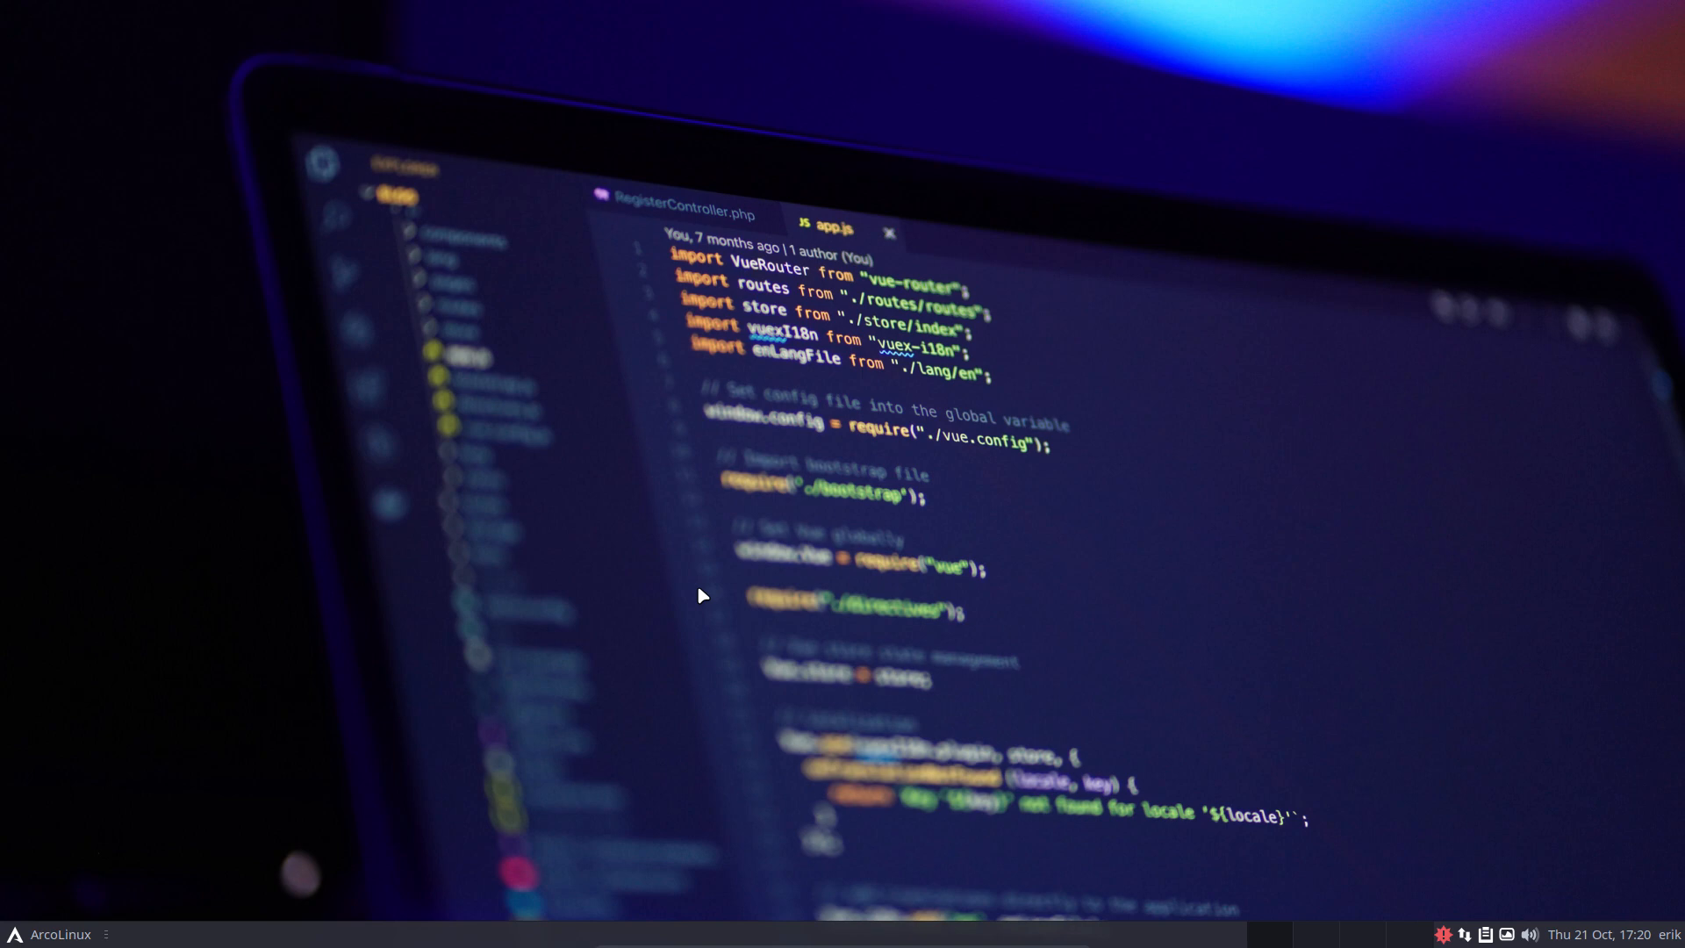
# Leave fullscreen and open Machine > File Manager for XL, maximized to fill the screen
pyautogui.press('Control_R+f')
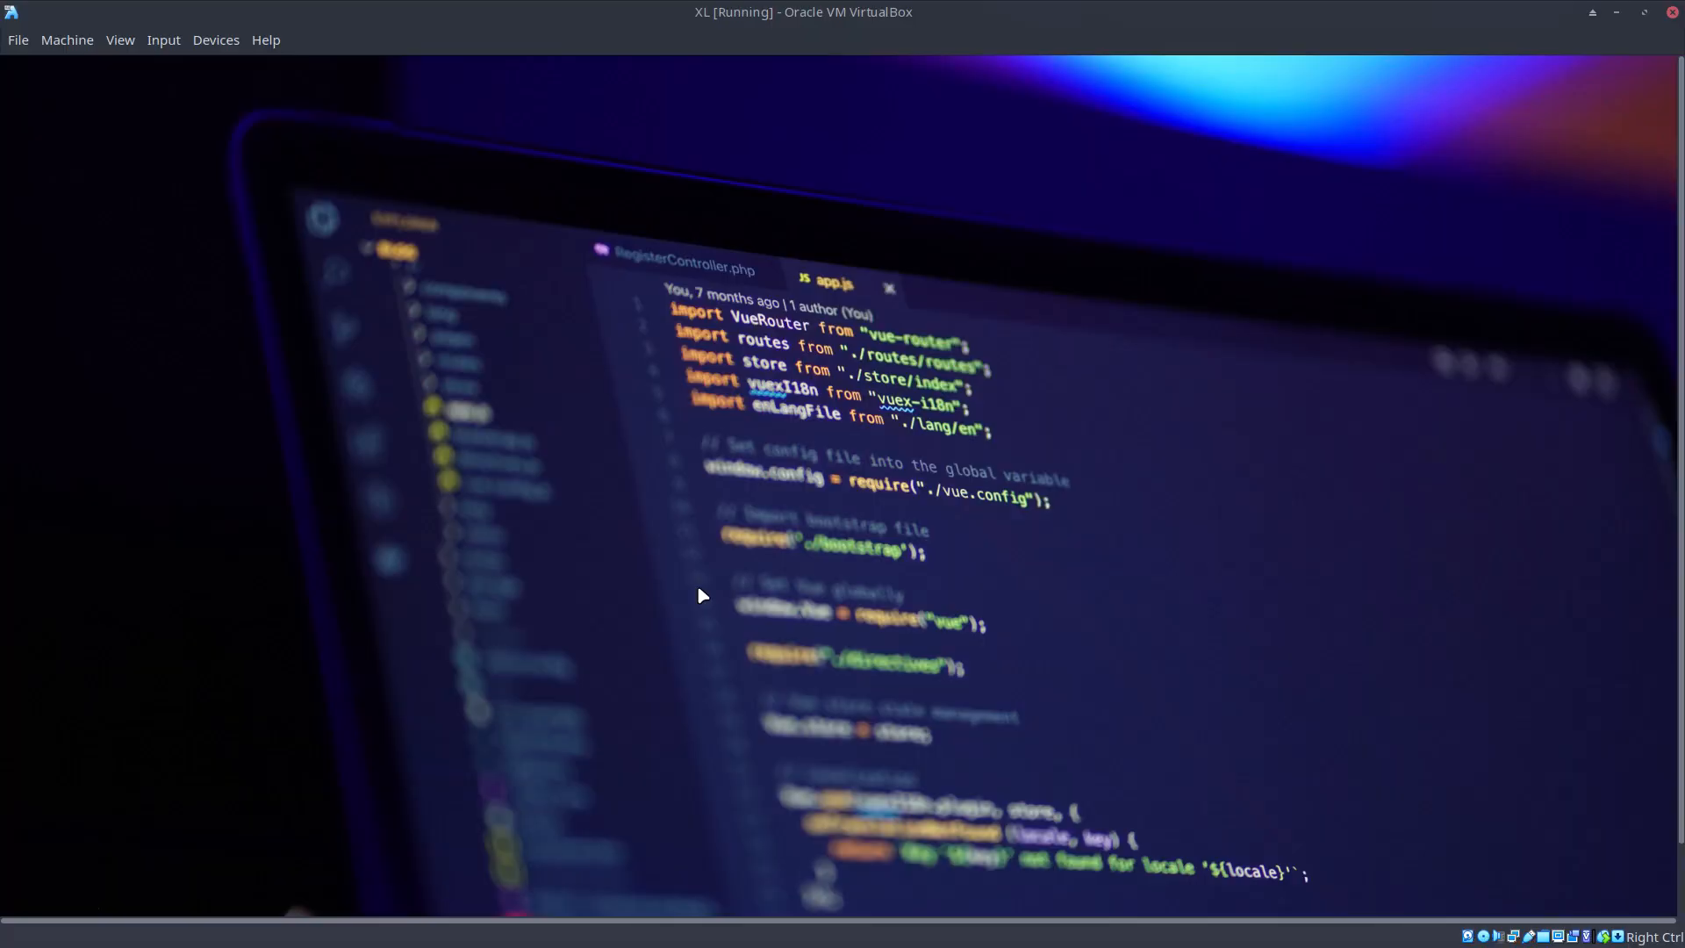
pyautogui.click(70, 44)
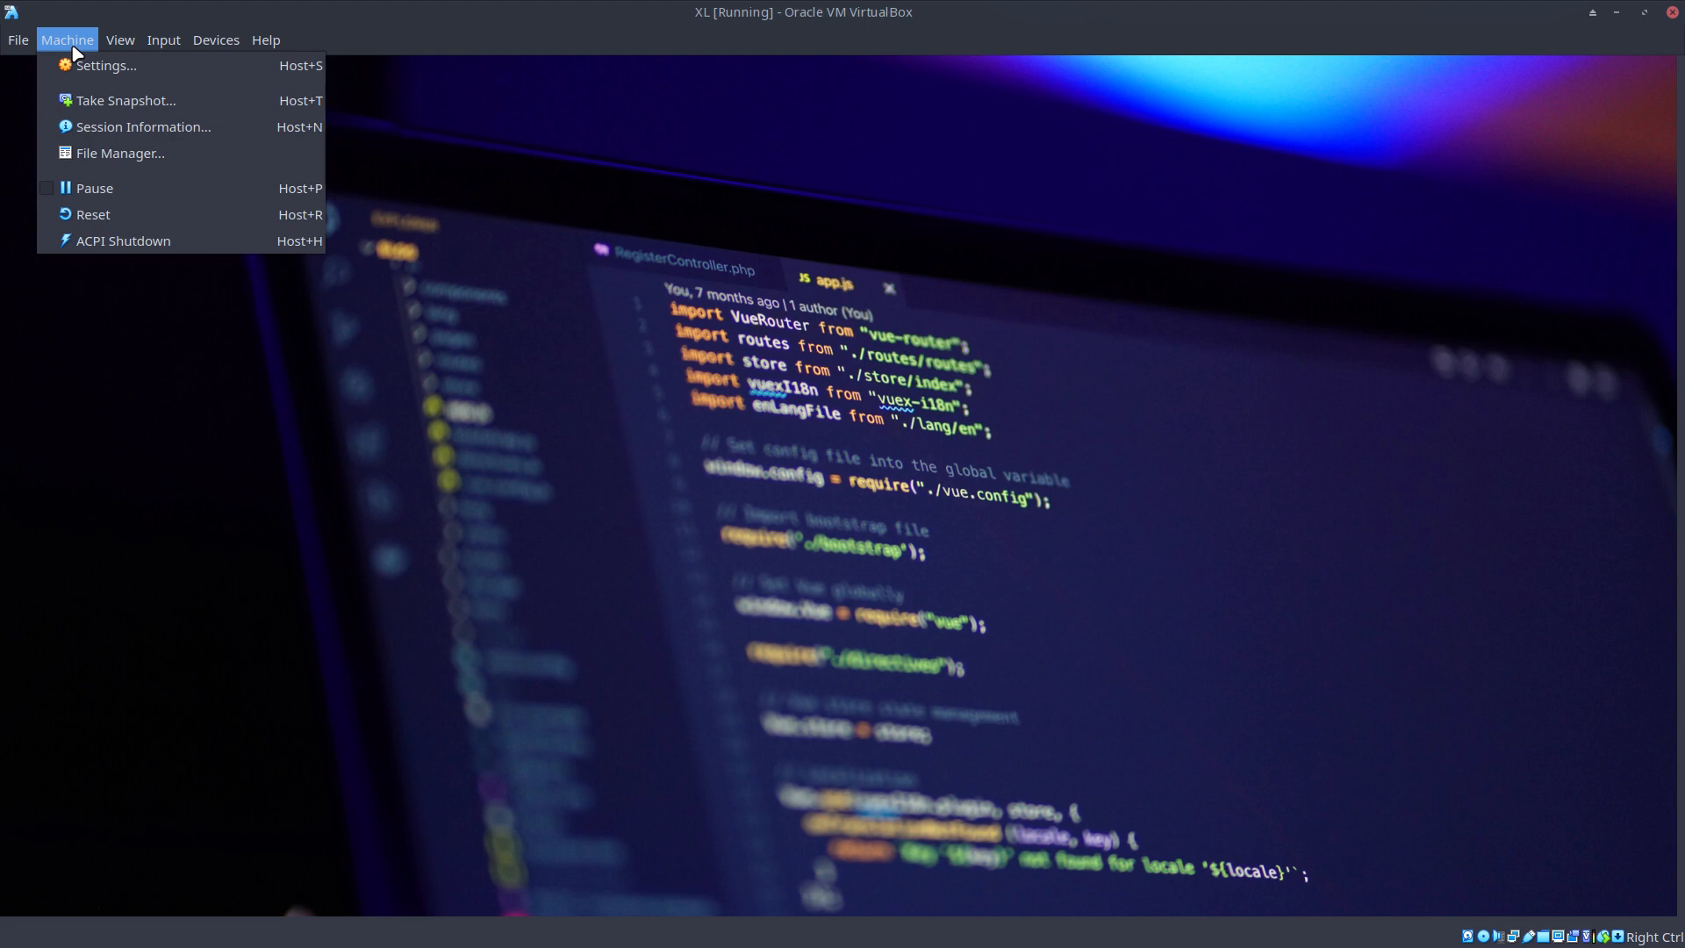
pyautogui.click(109, 155)
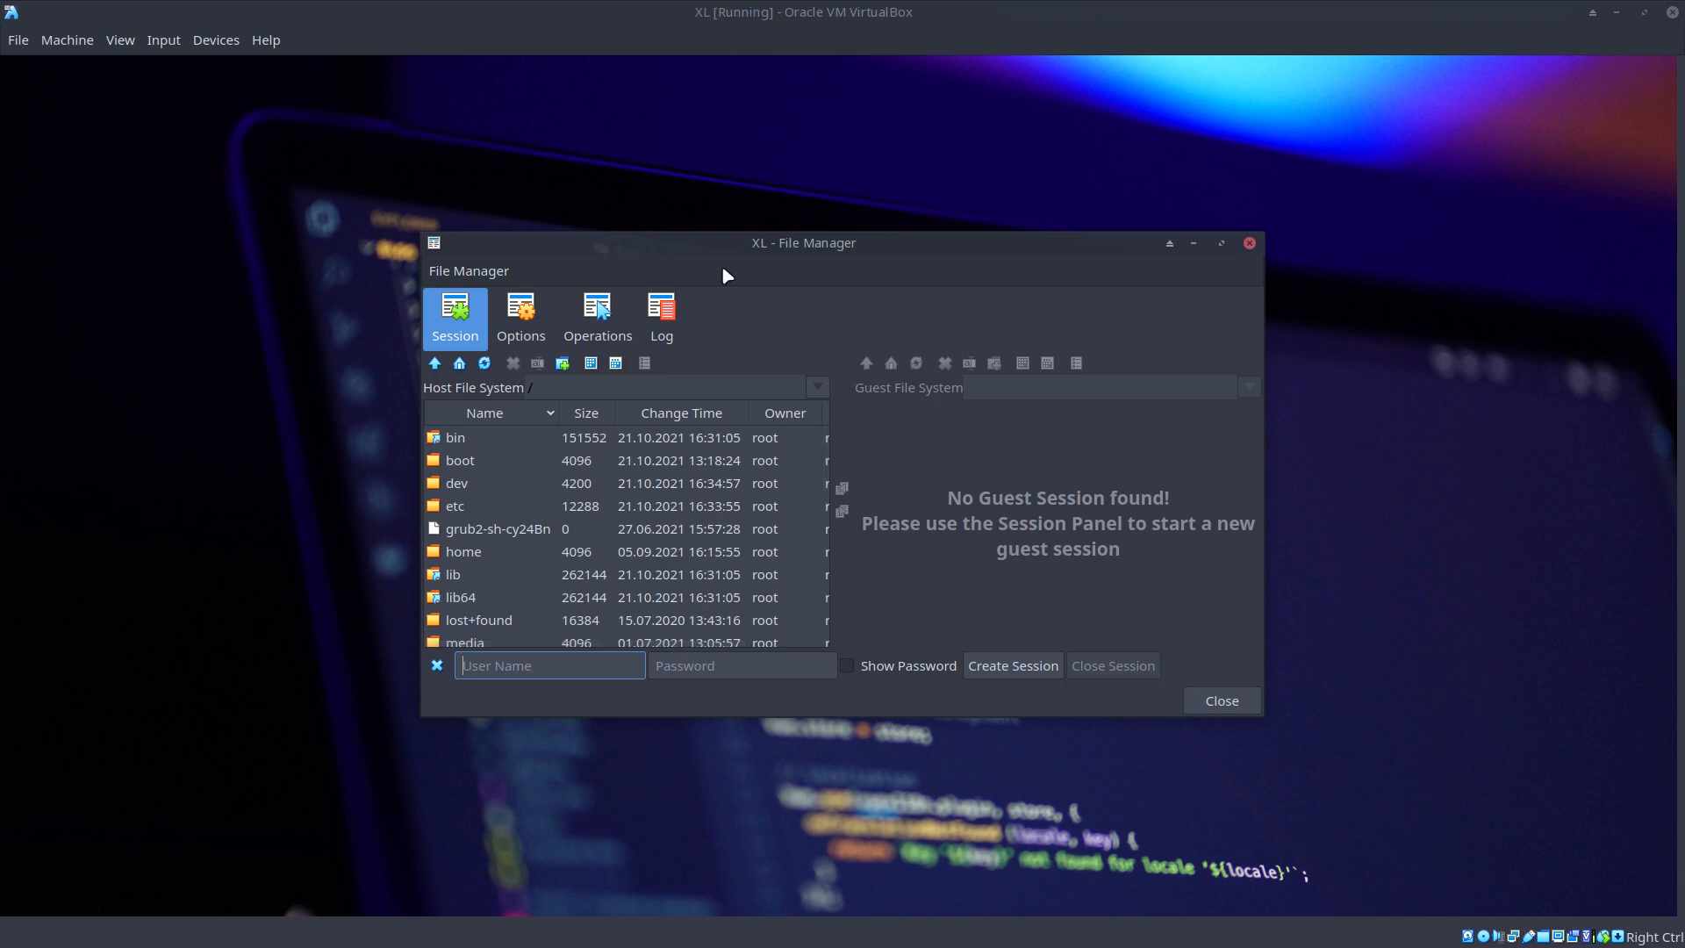
pyautogui.doubleClick(794, 255)
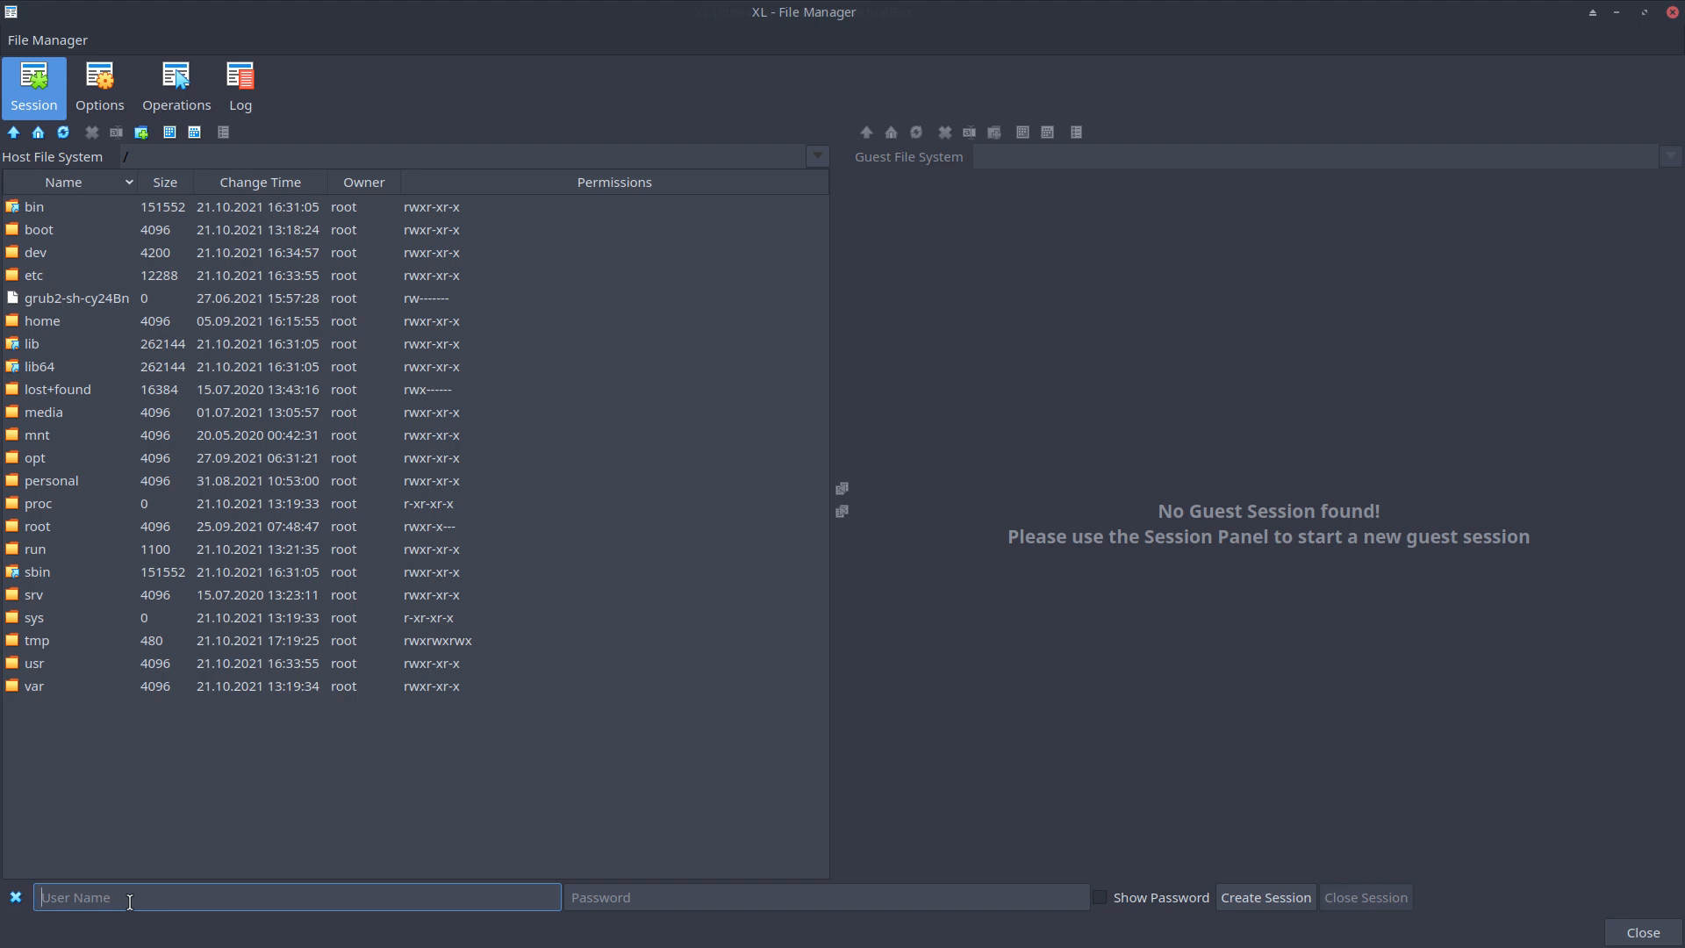
# Enter the guest user name and password, create a guest session, then restore the window size
pyautogui.press('Tab')
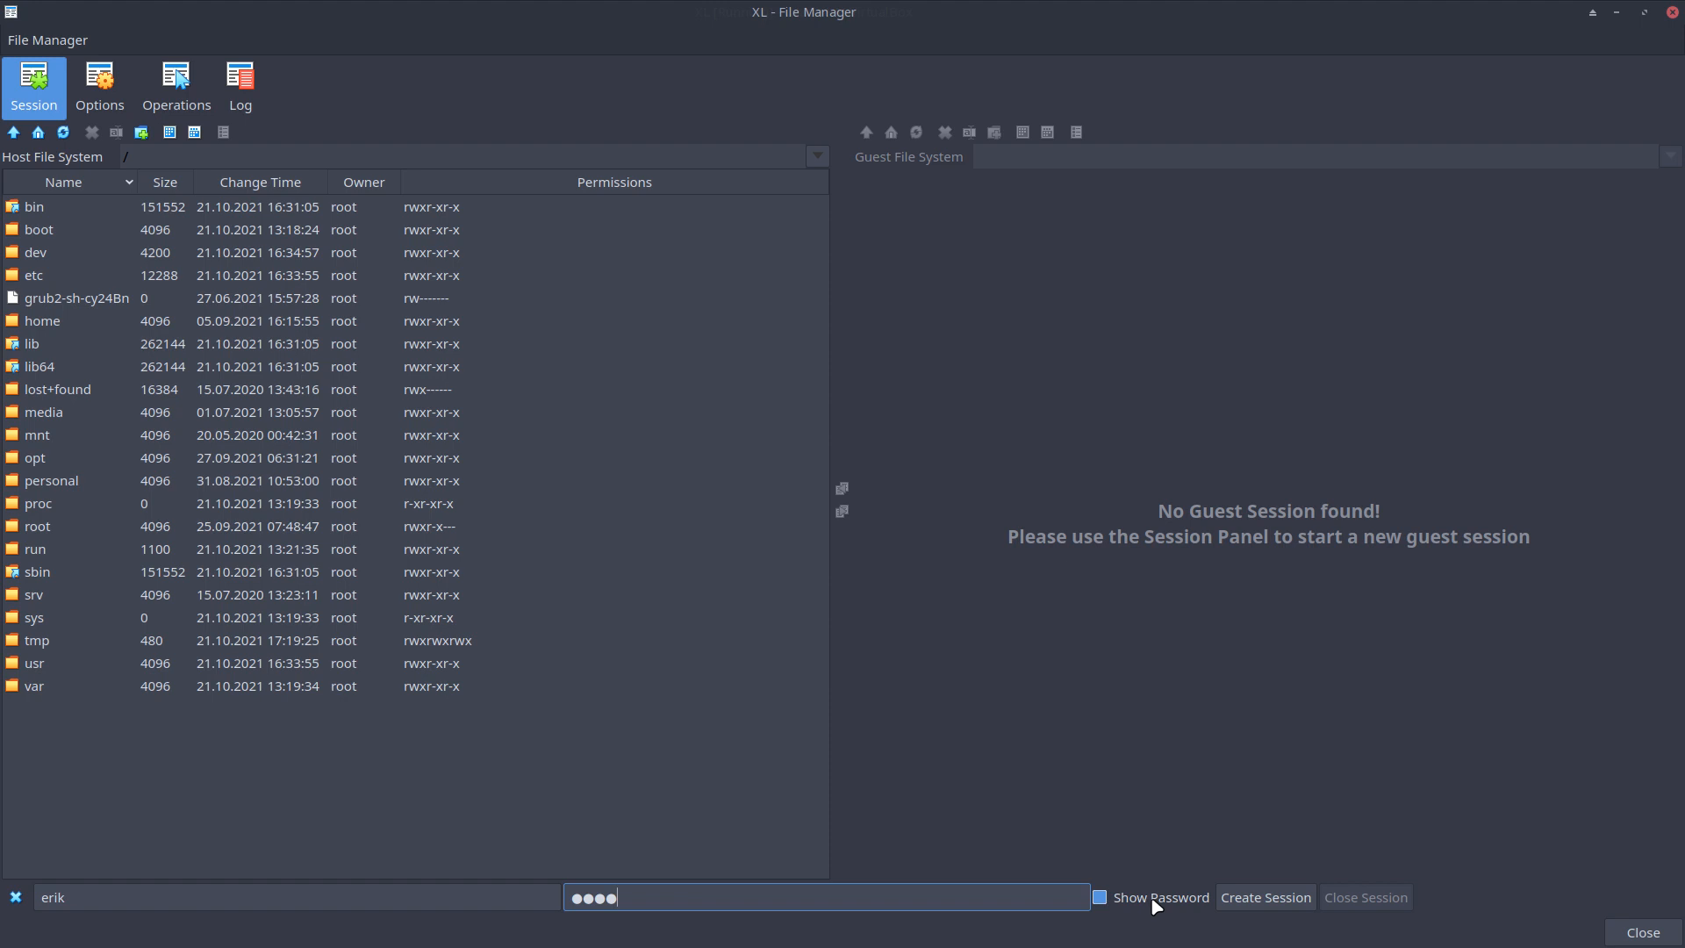
pyautogui.click(1251, 902)
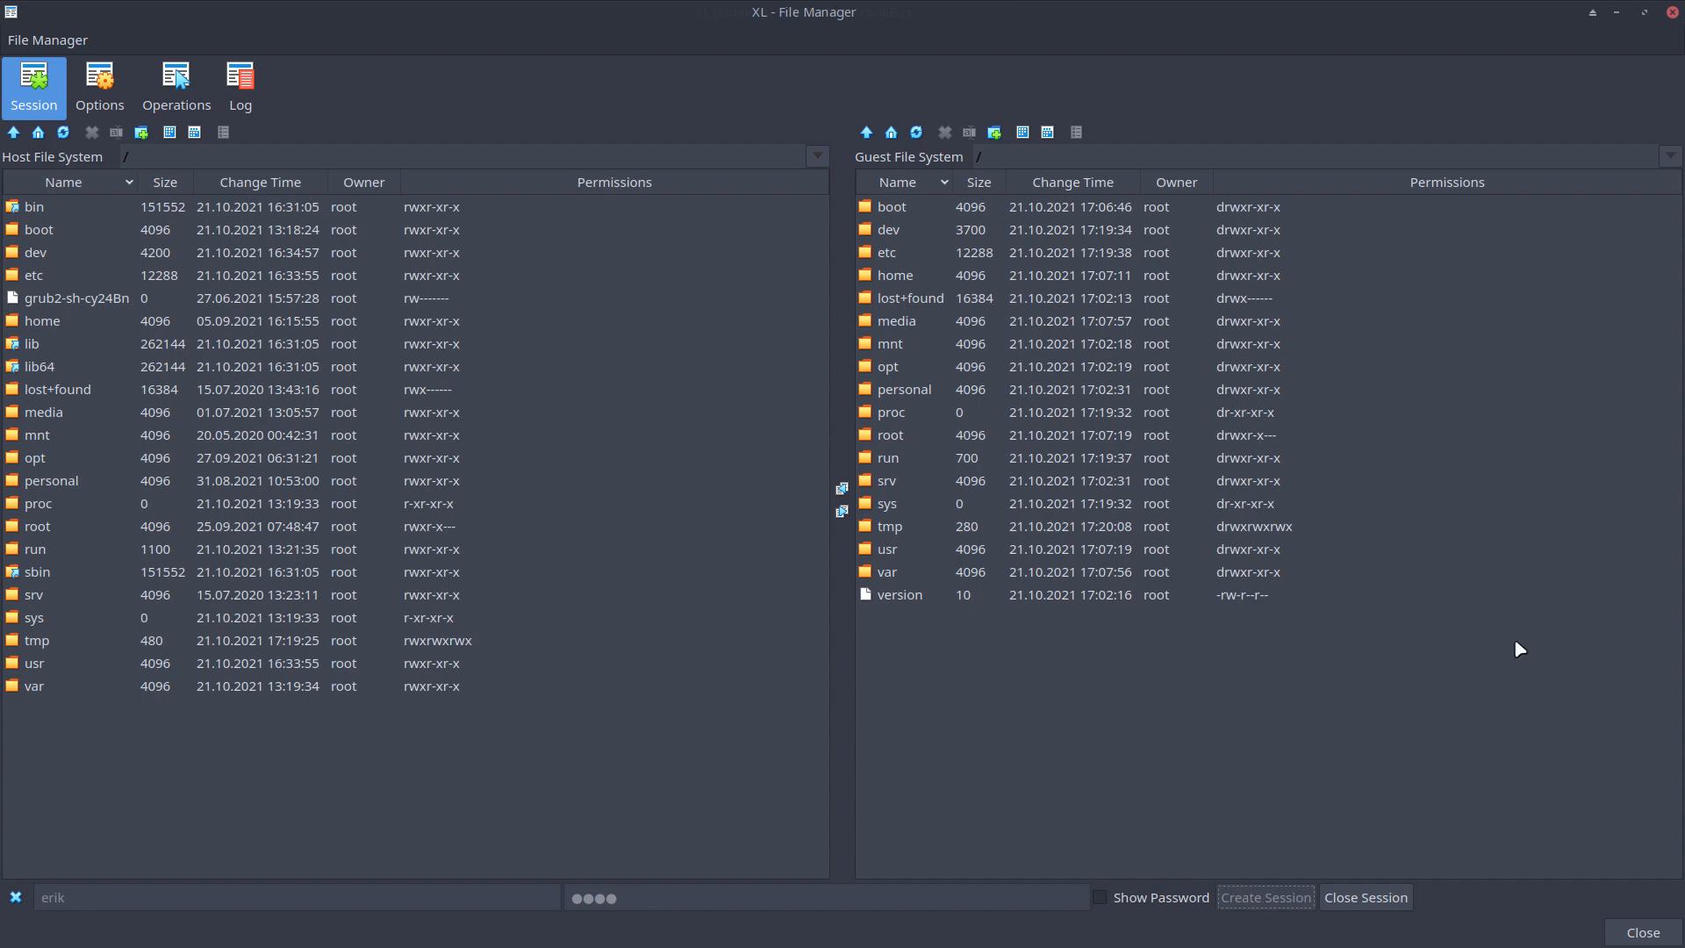
pyautogui.doubleClick(939, 28)
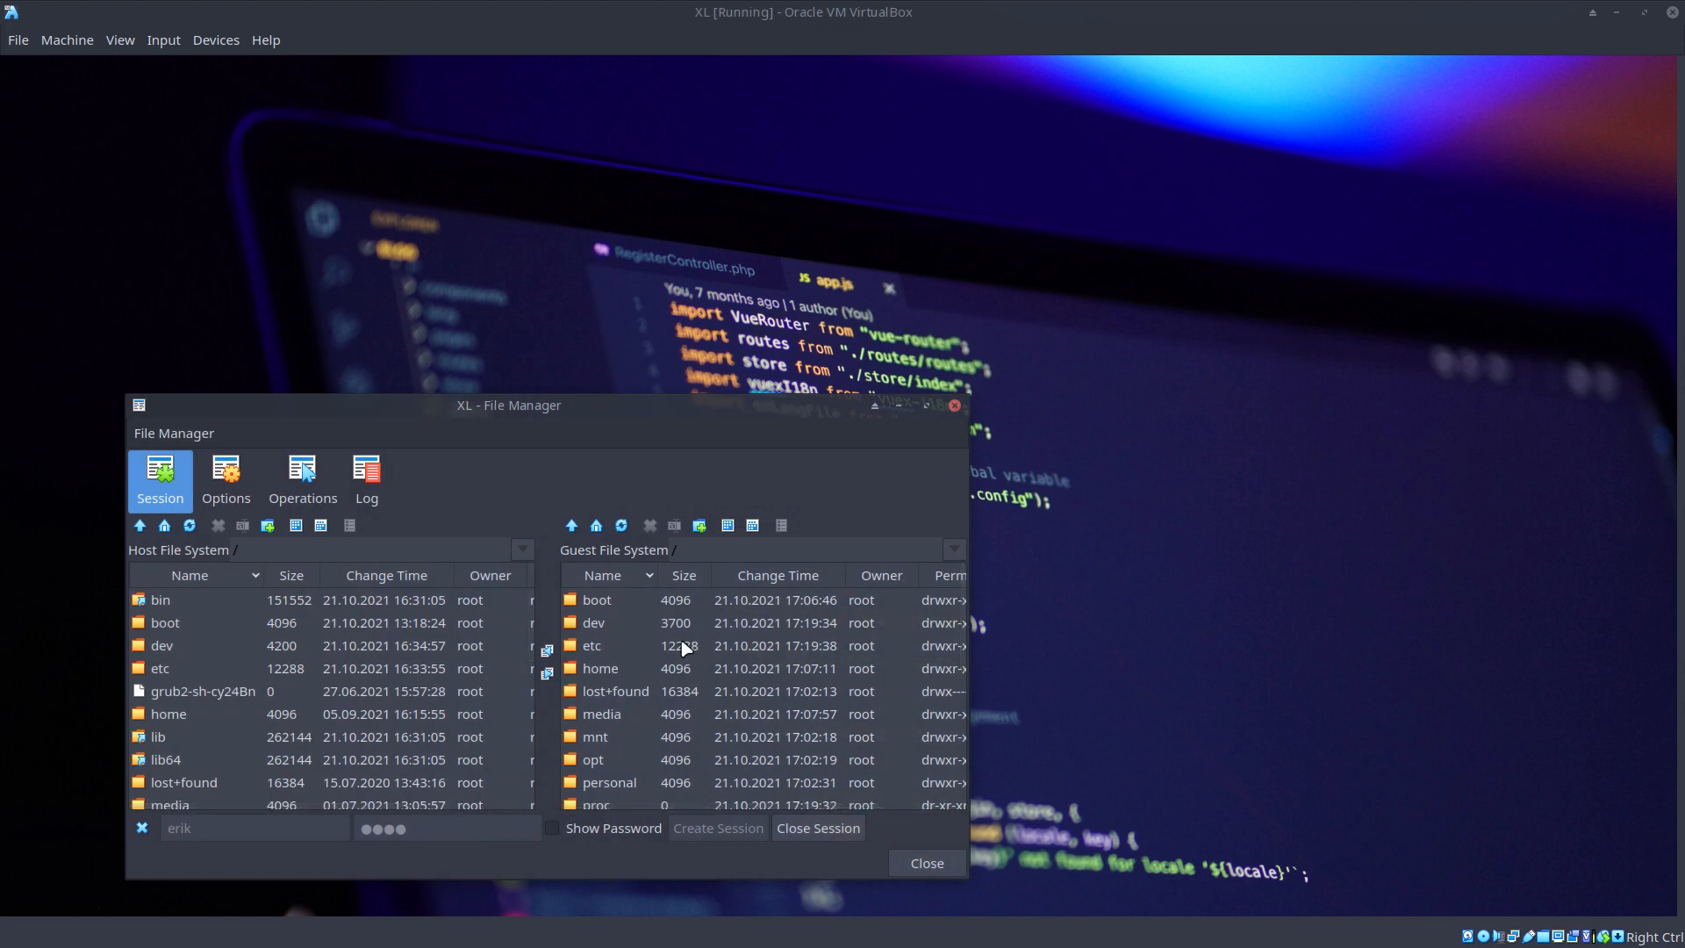
# Maximize the File Manager window showing host and guest file systems
pyautogui.doubleClick(551, 404)
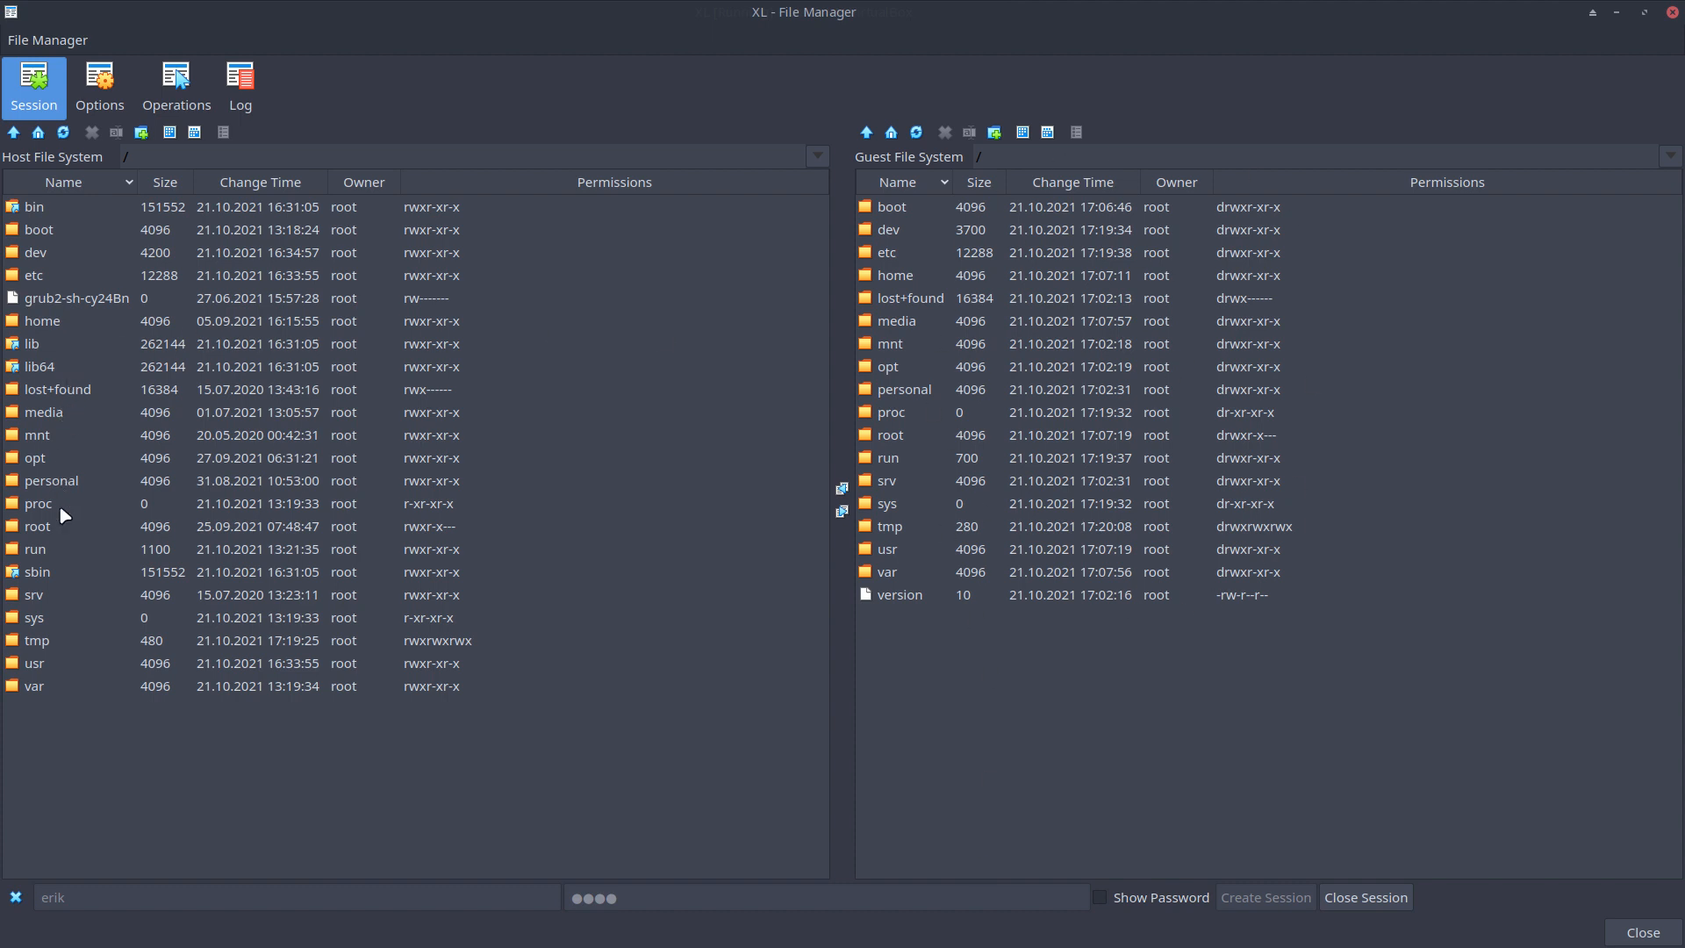
# In the host pane, browse to home/user/Insync/Apps/Brad and select brad-abstract-cat.jpg
pyautogui.doubleClick(48, 330)
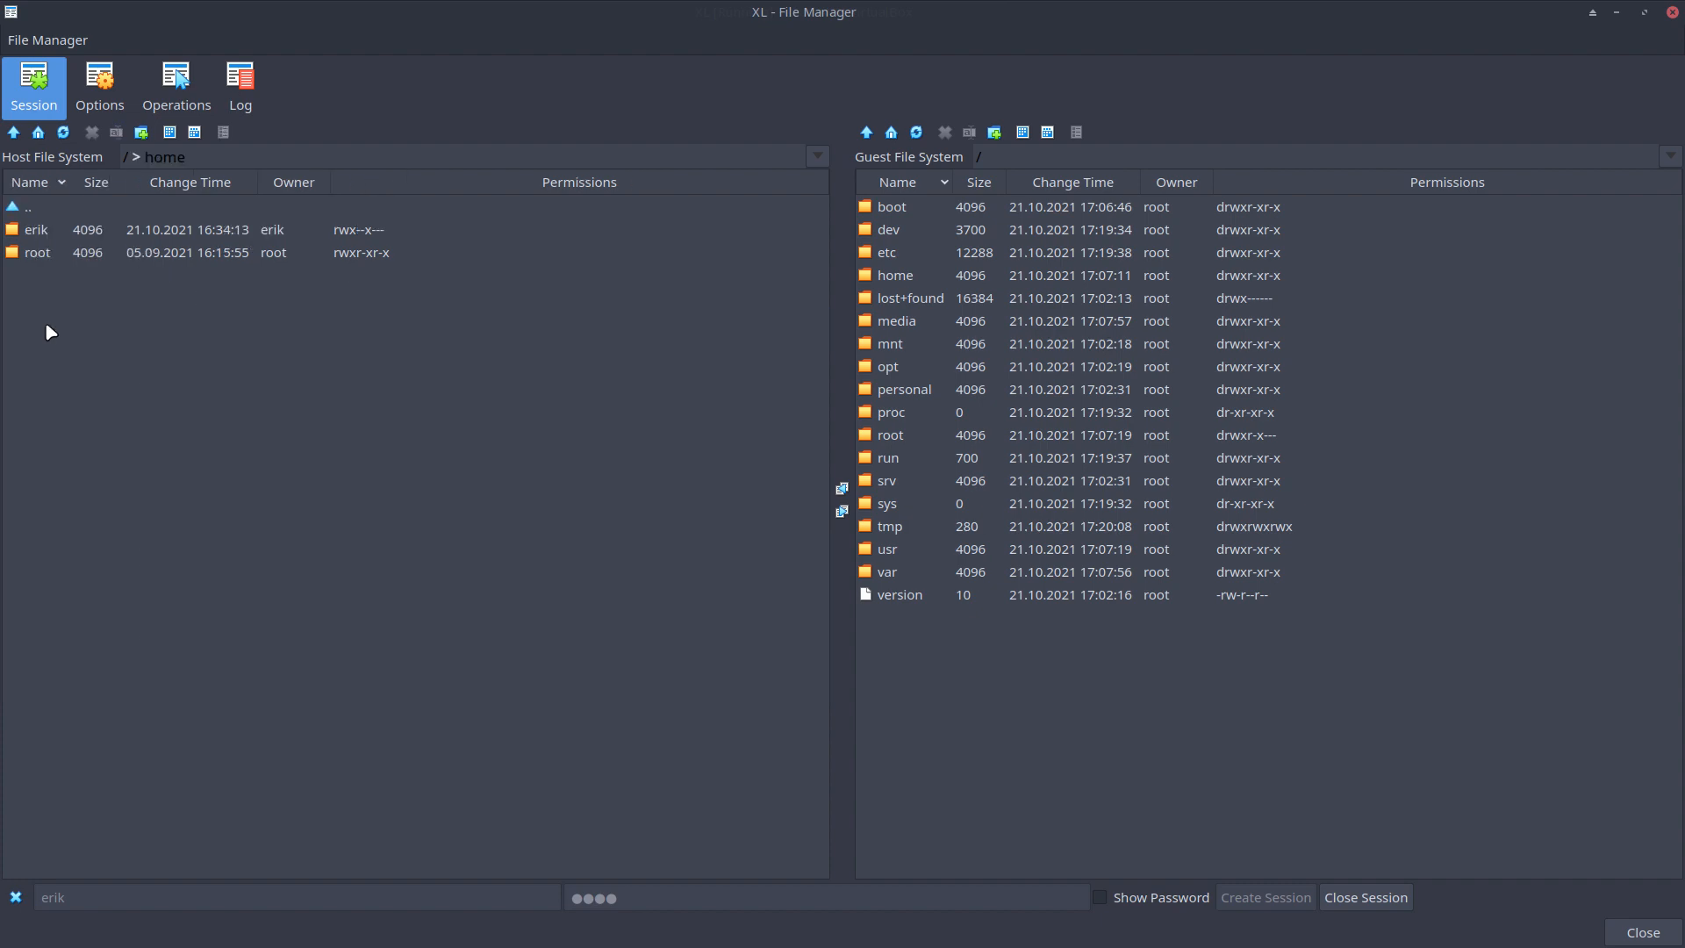
pyautogui.doubleClick(42, 232)
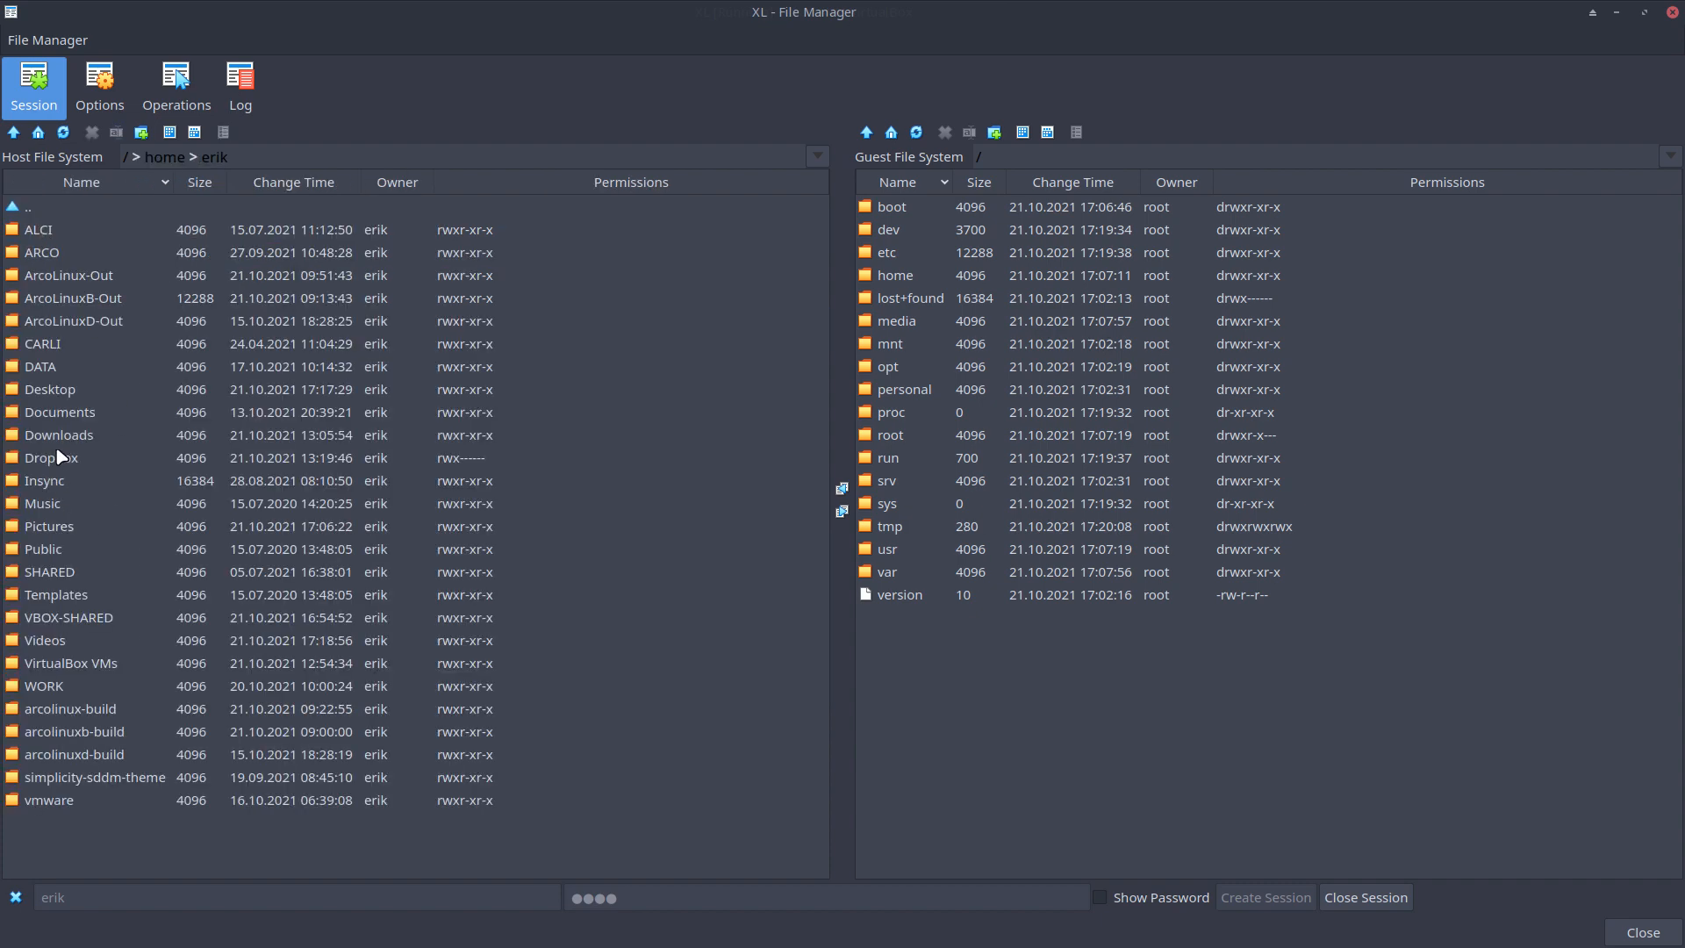
pyautogui.doubleClick(53, 480)
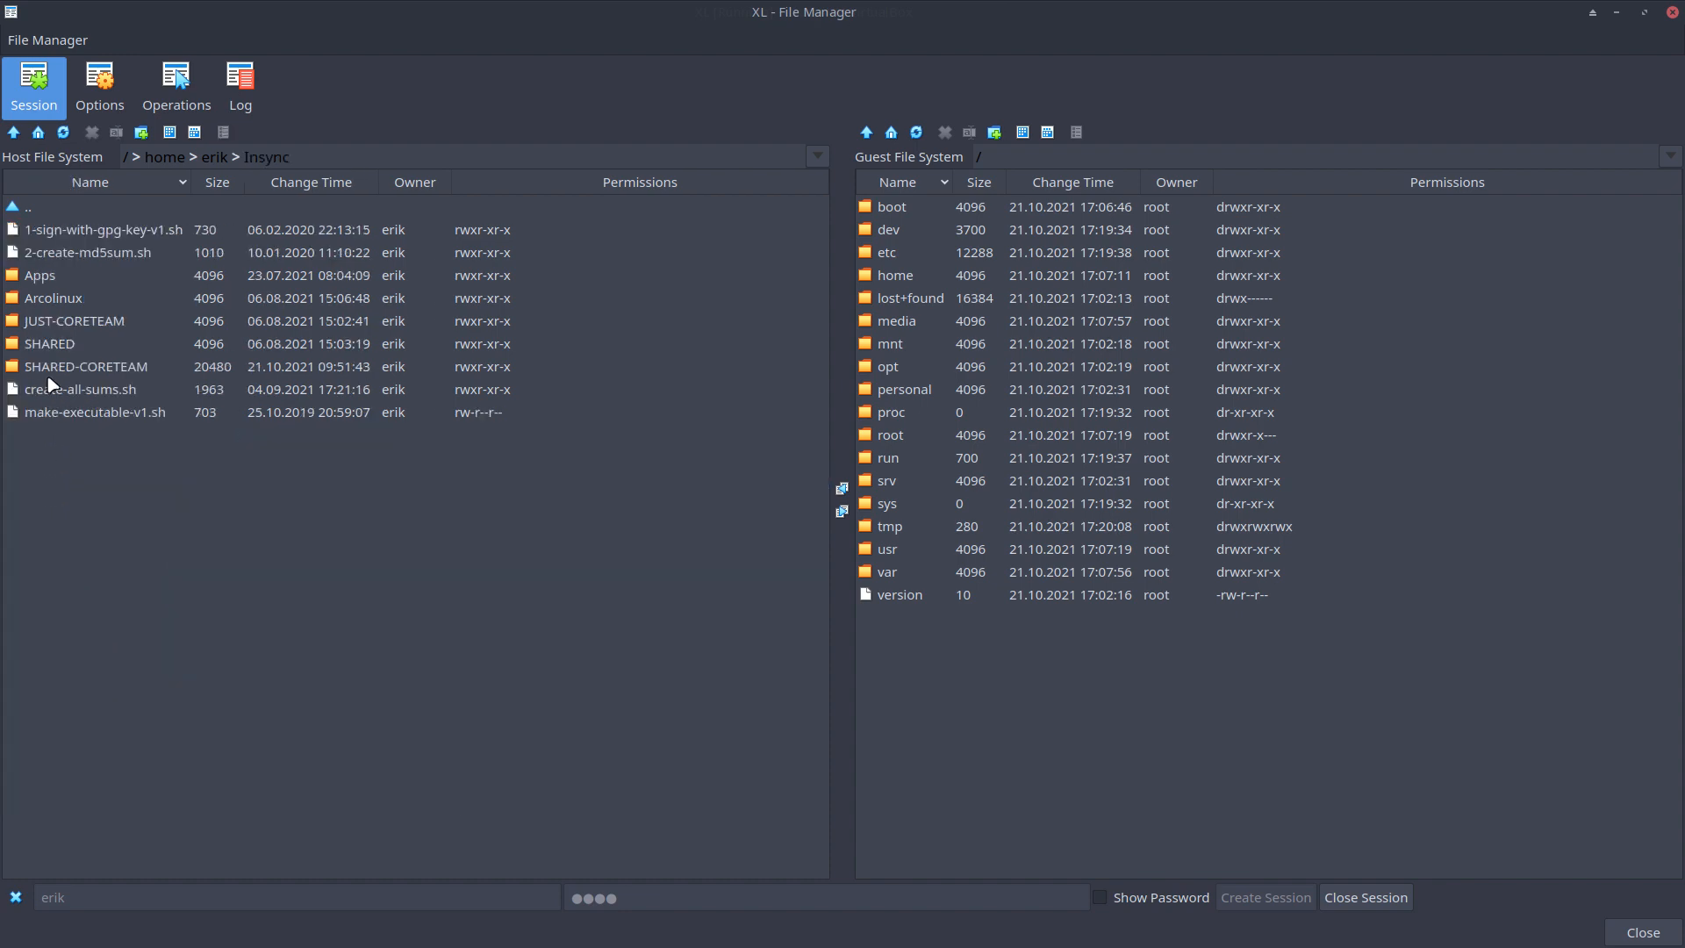
pyautogui.doubleClick(50, 279)
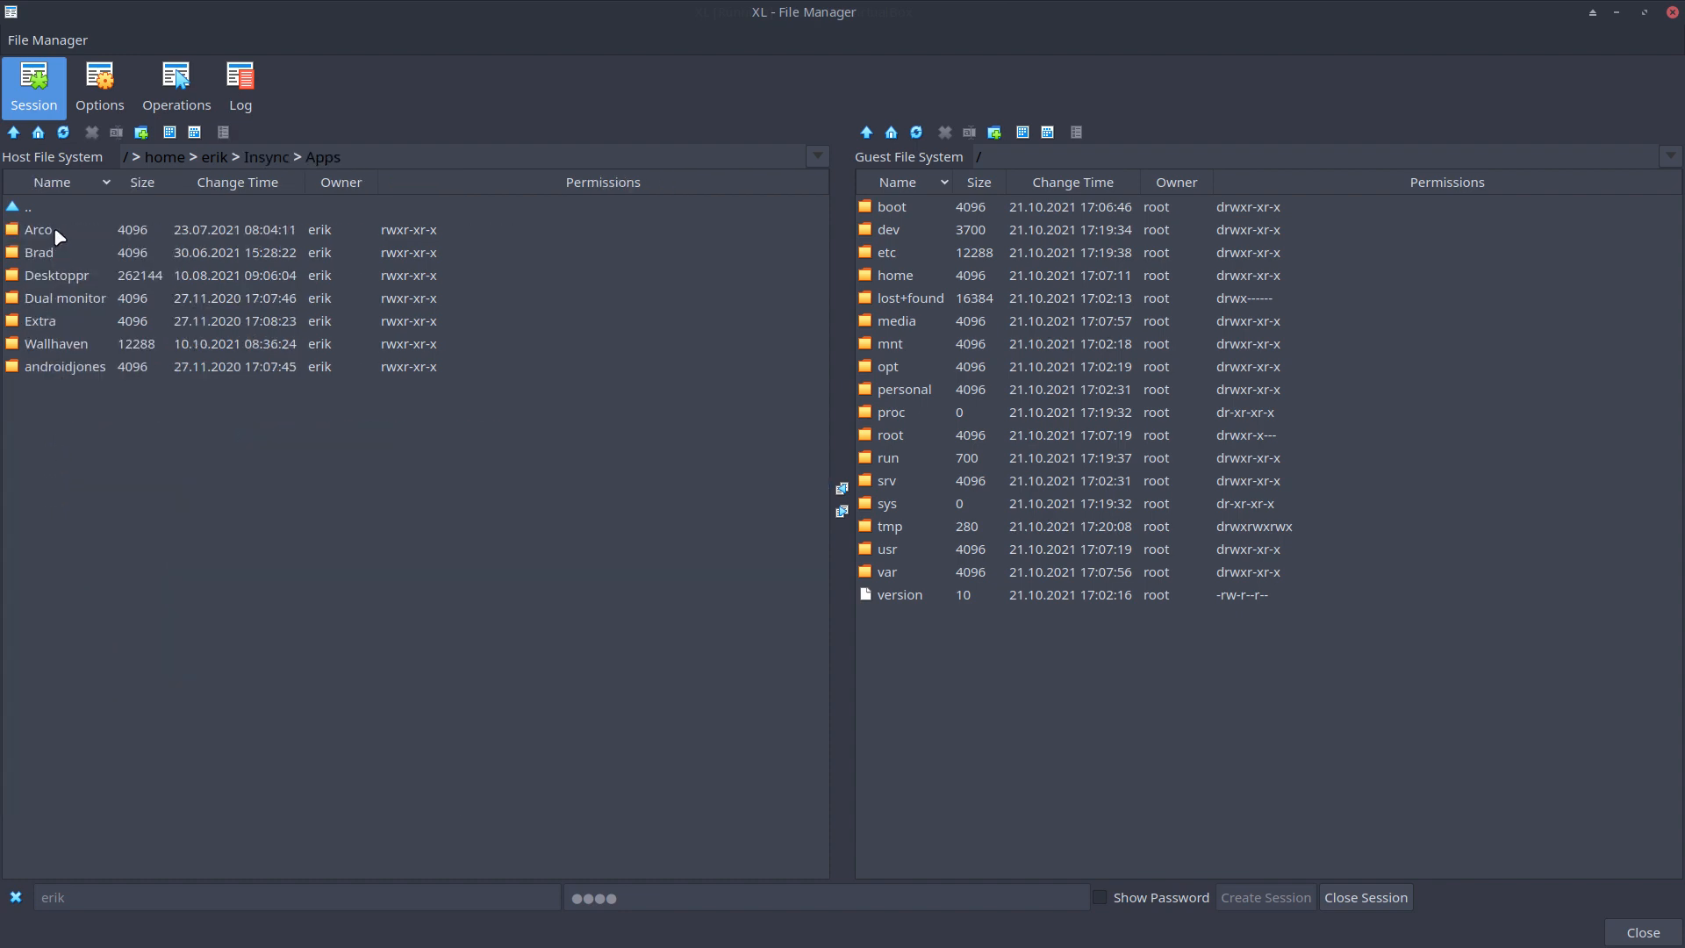
pyautogui.doubleClick(56, 249)
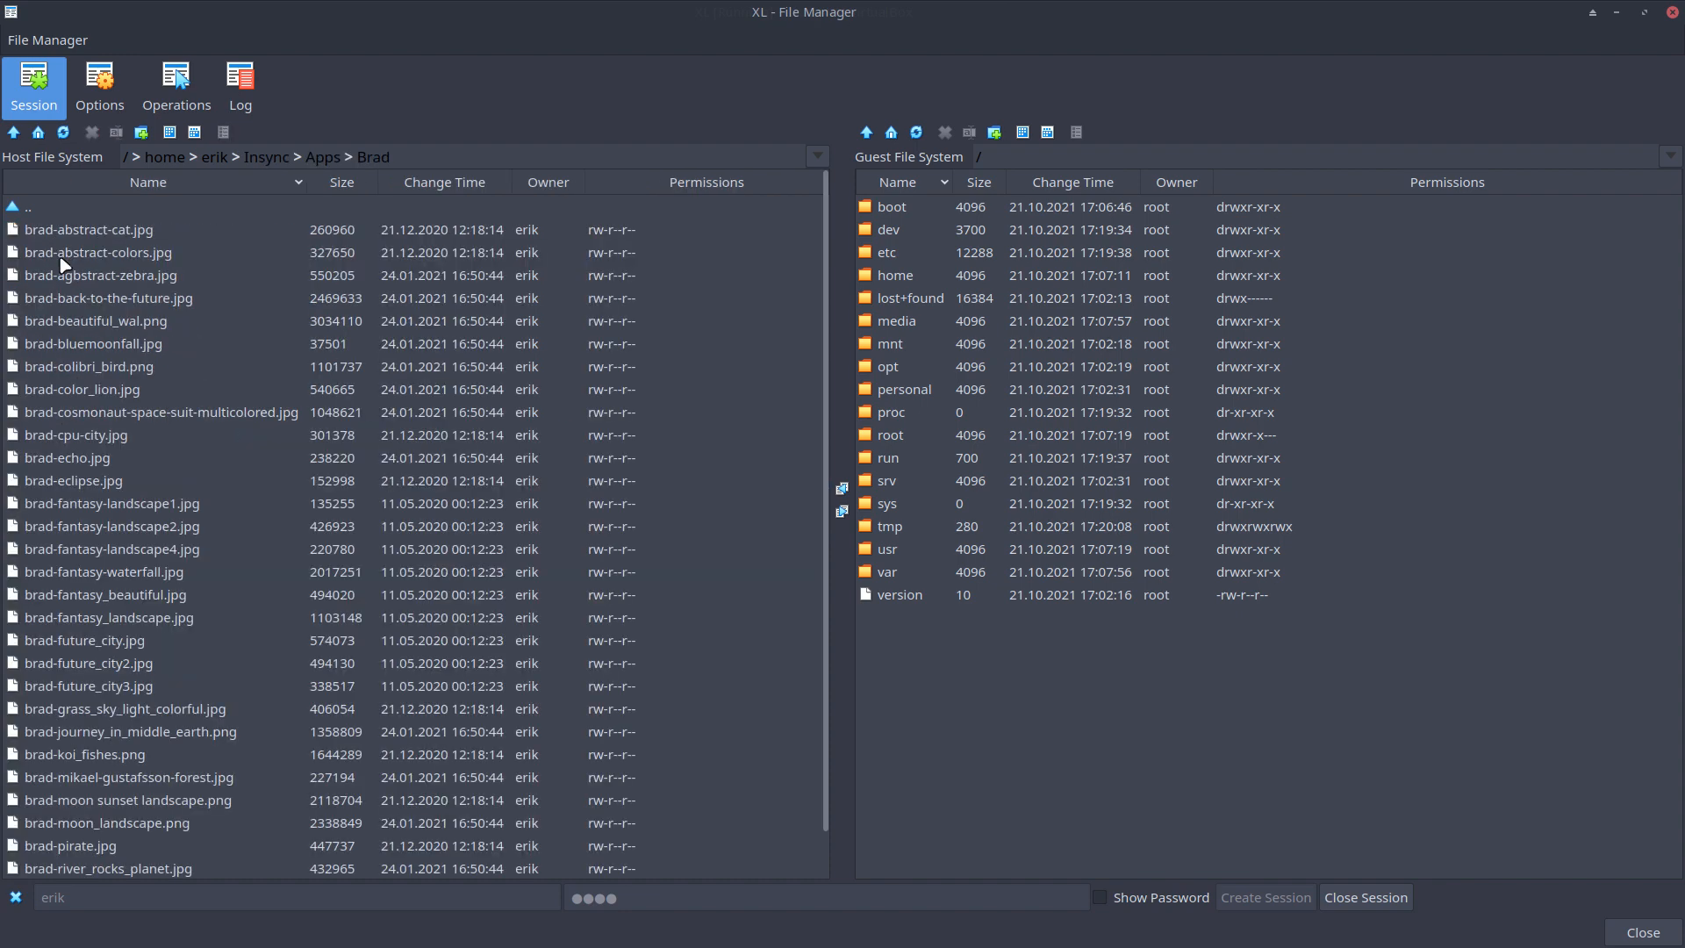
pyautogui.click(106, 236)
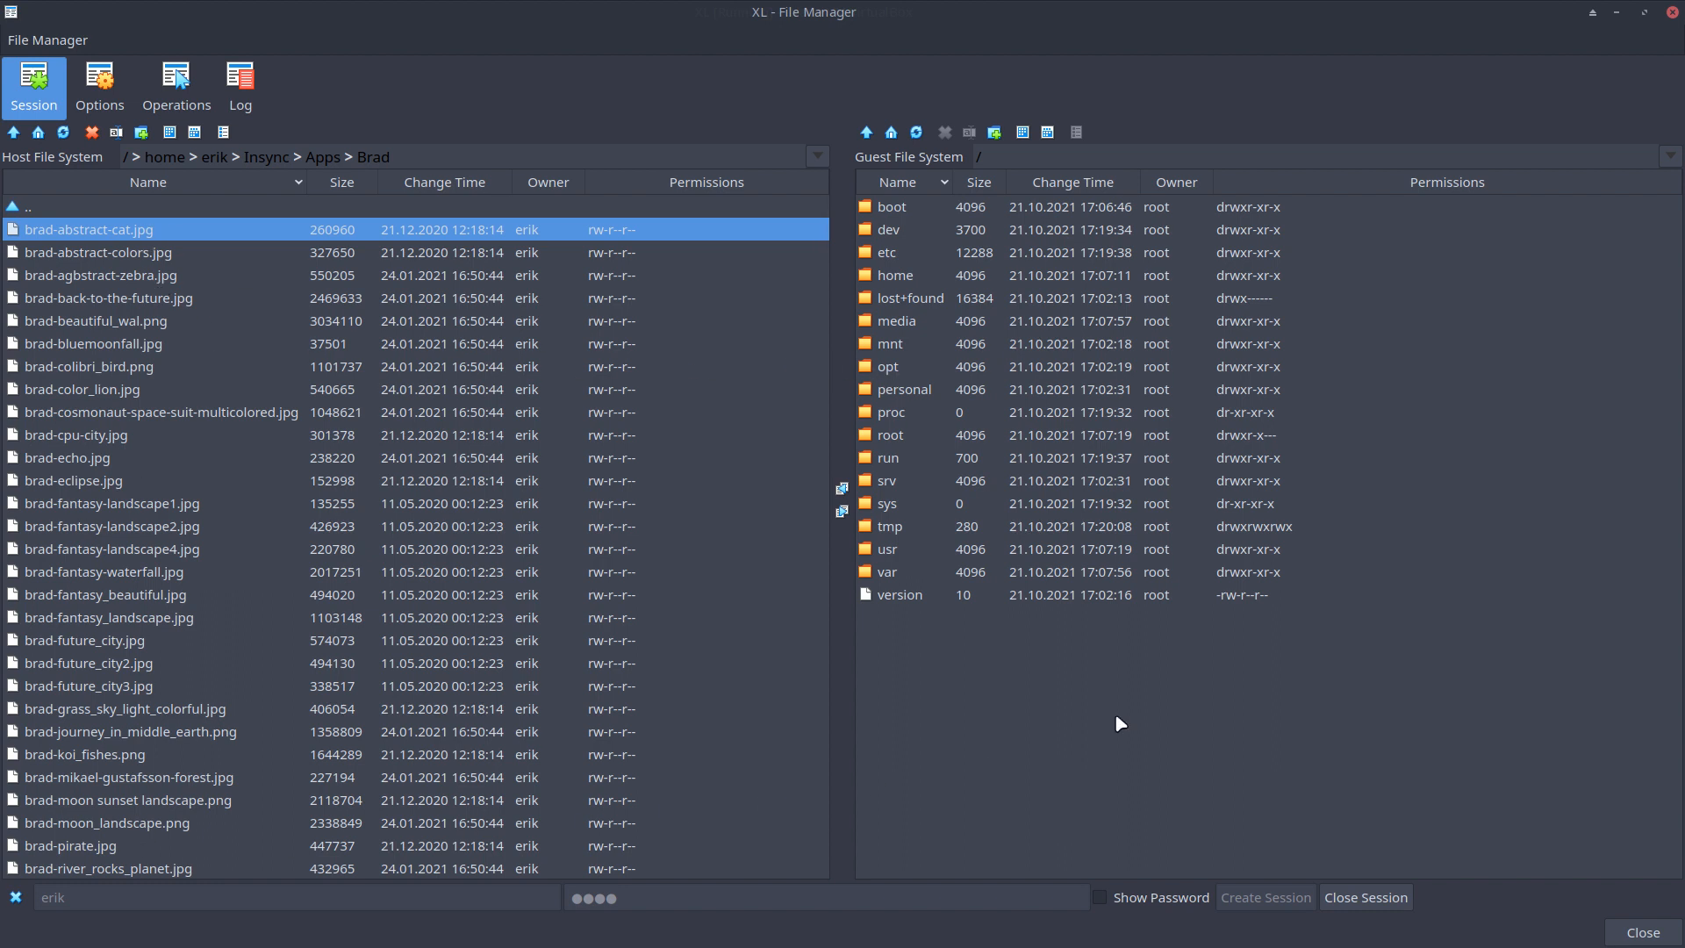
# In the guest pane, open the user's home Pictures folder
pyautogui.click(916, 277)
pyautogui.doubleClick(931, 277)
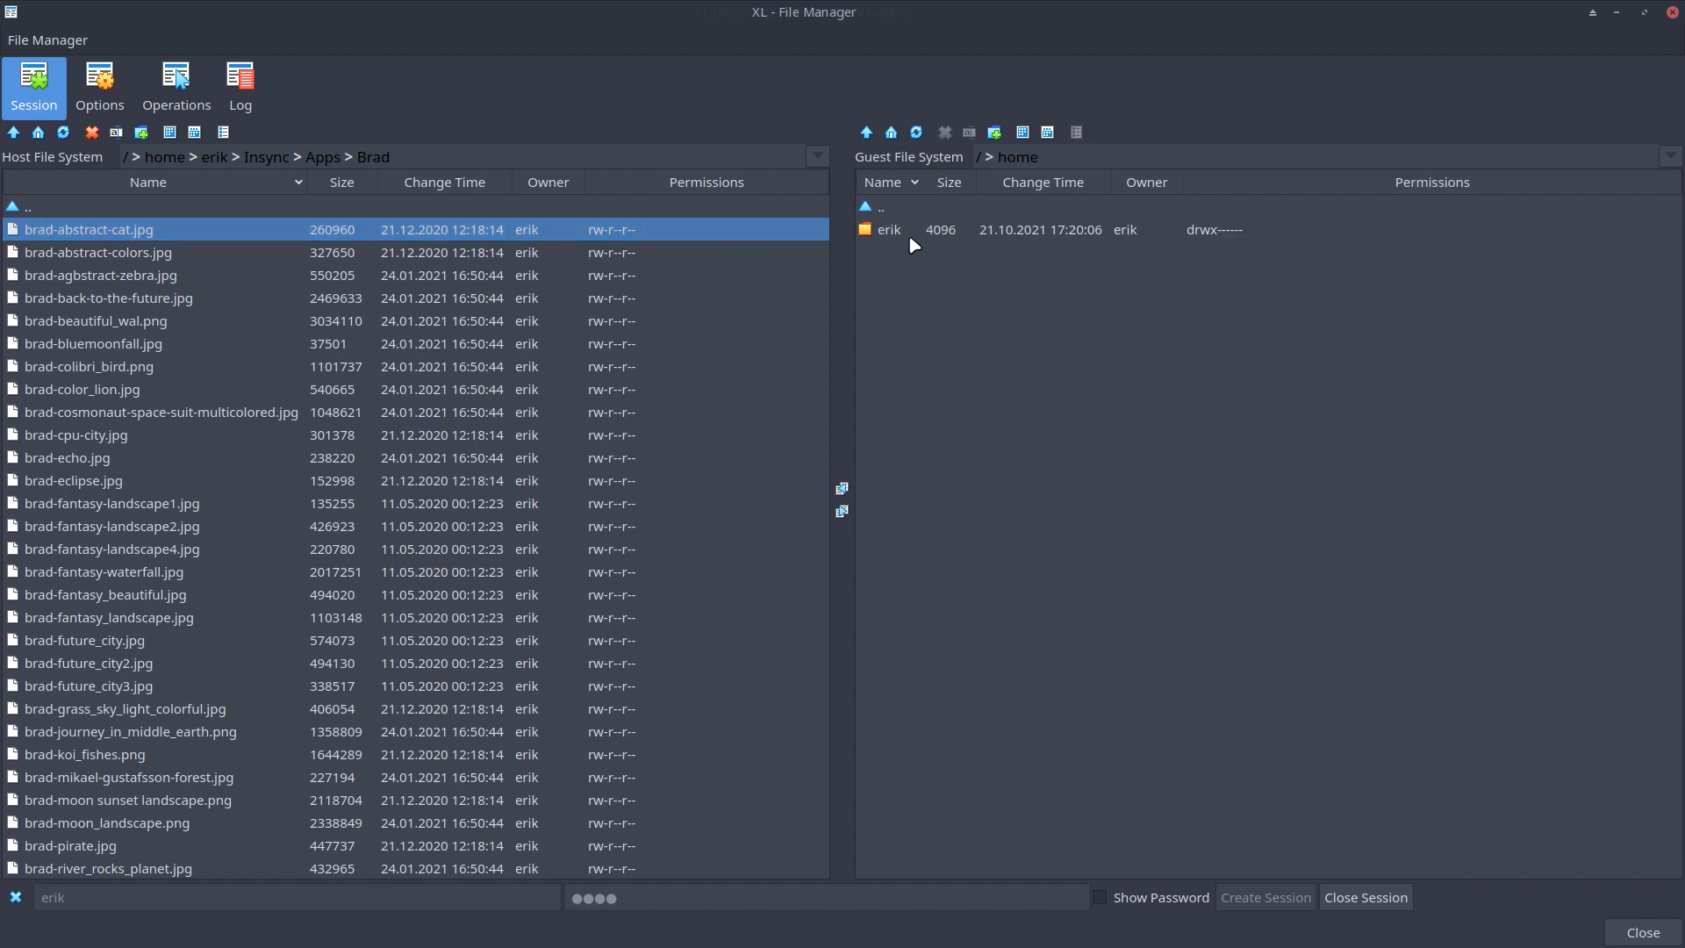
pyautogui.doubleClick(906, 230)
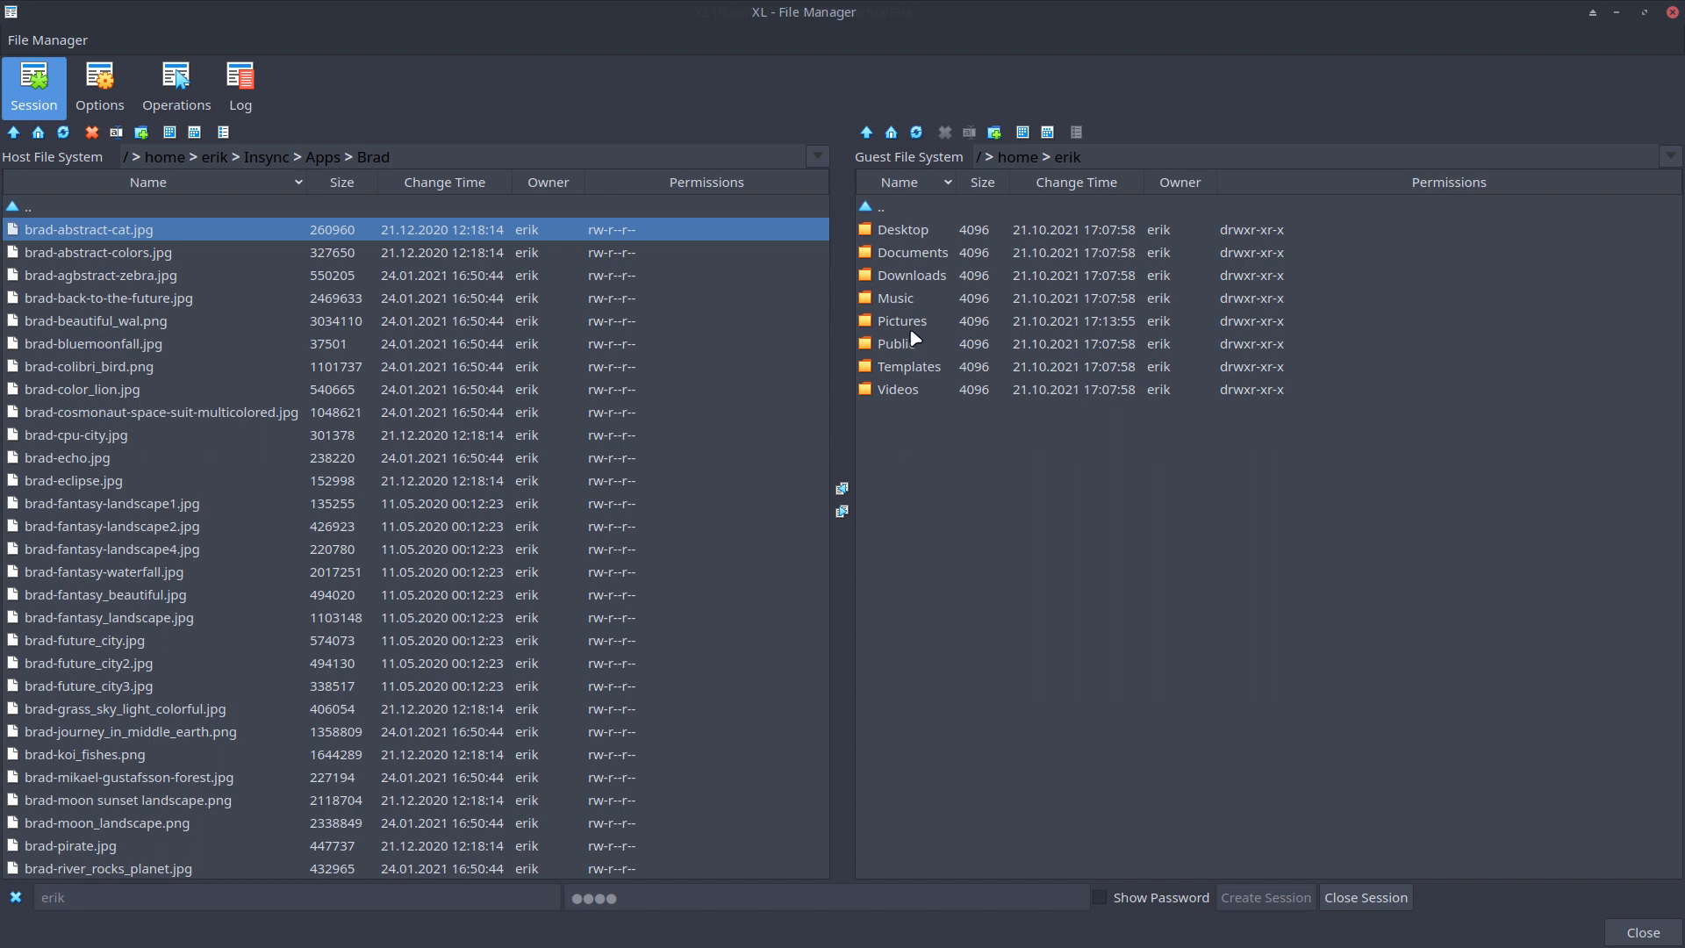
pyautogui.doubleClick(914, 322)
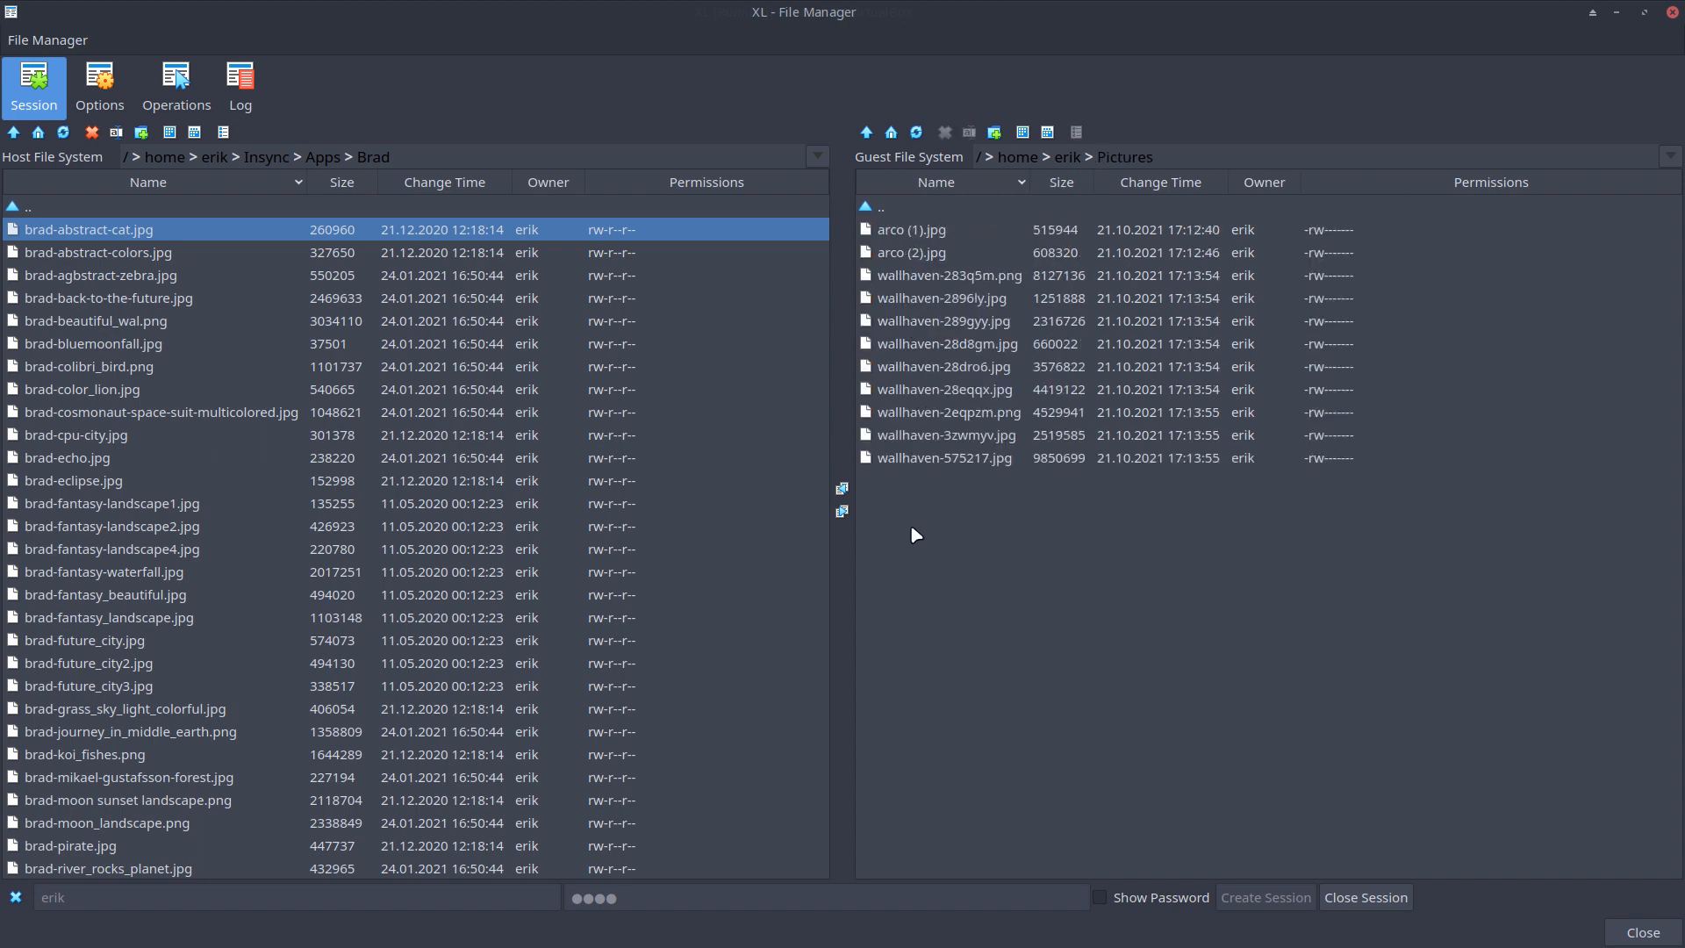
# Copy host images brad-abstract-colors.jpg through brad-cpu-city.jpg into the guest Music folder
pyautogui.click(880, 212)
pyautogui.click(866, 132)
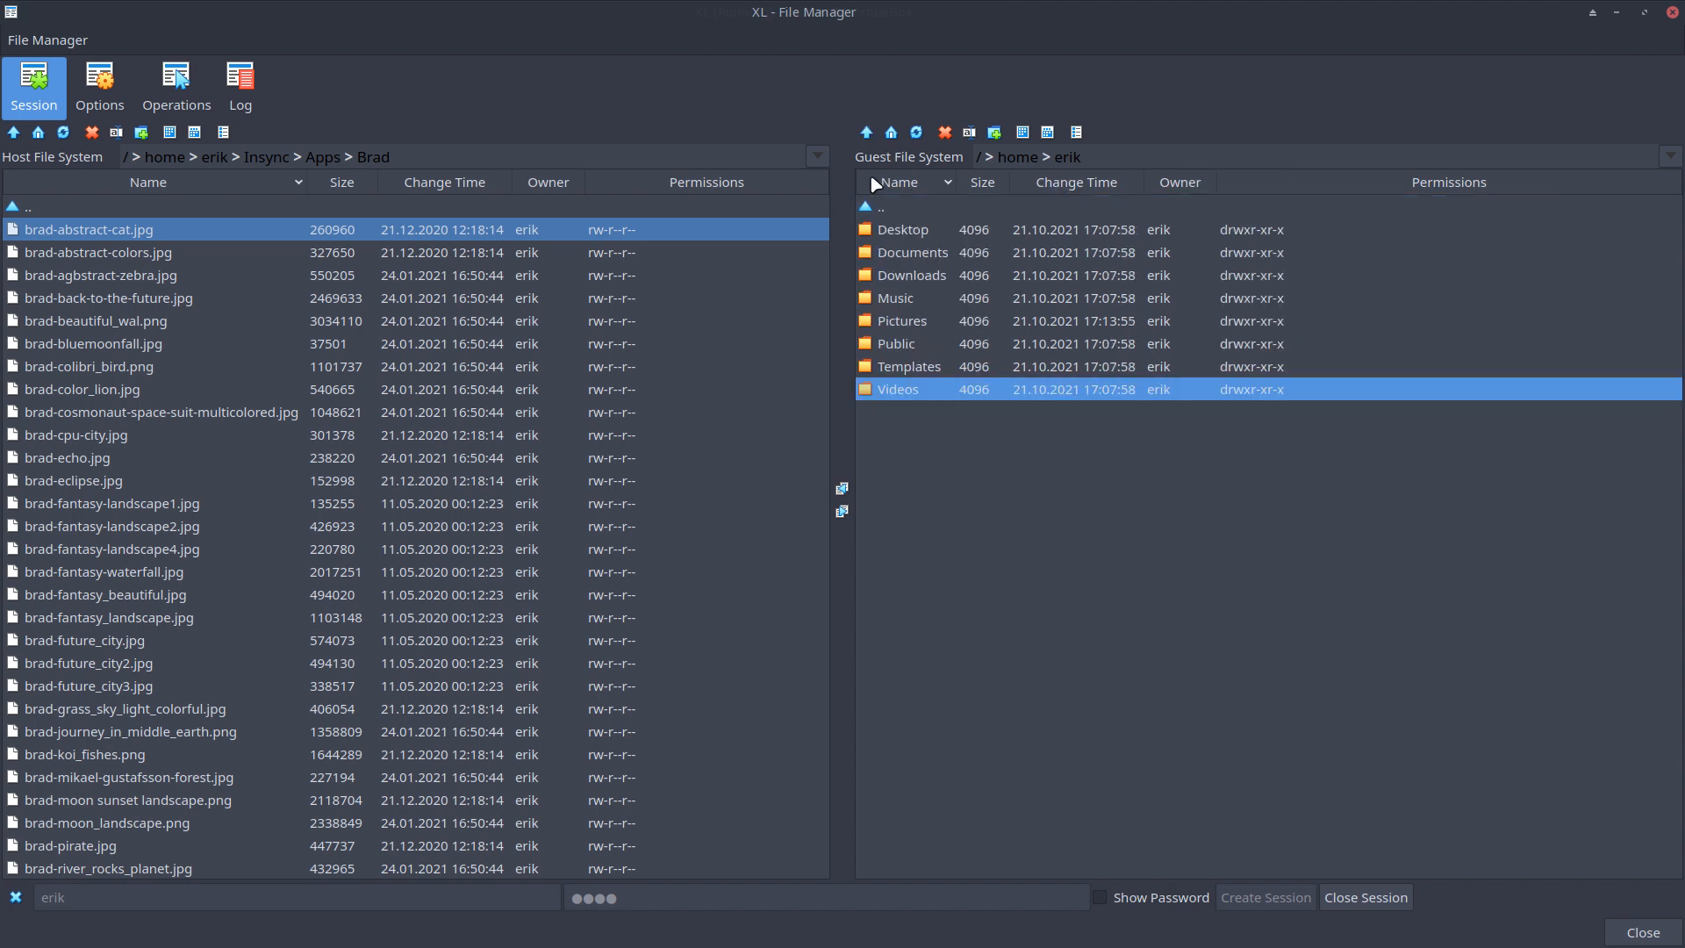
pyautogui.click(907, 322)
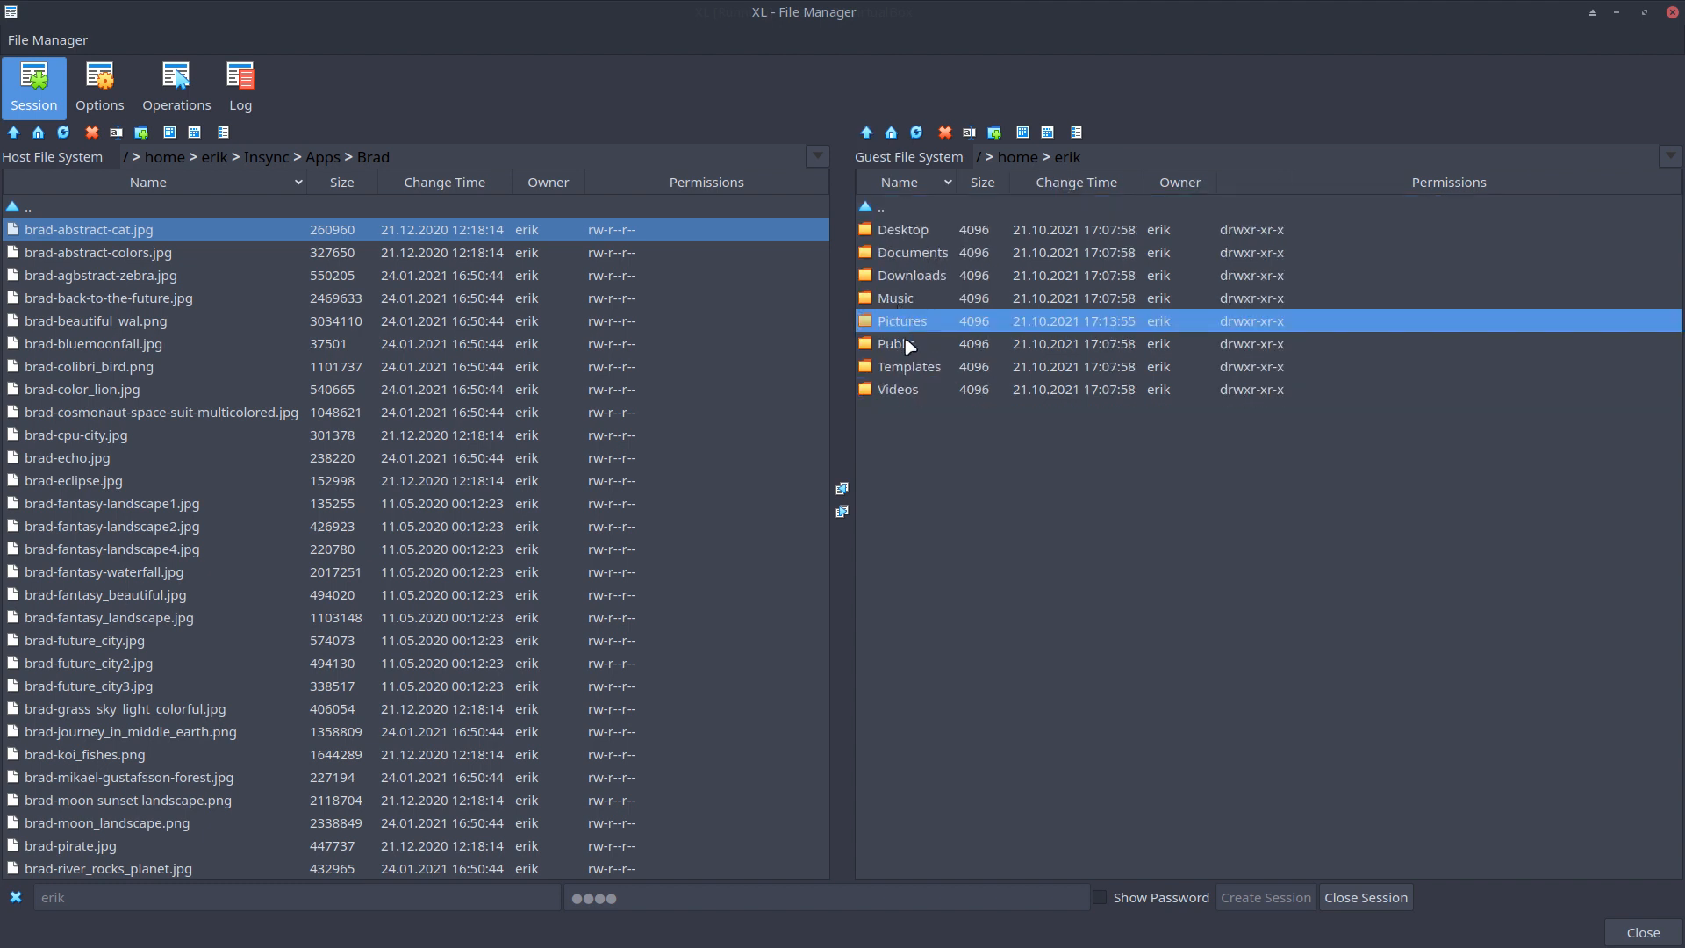
pyautogui.doubleClick(899, 299)
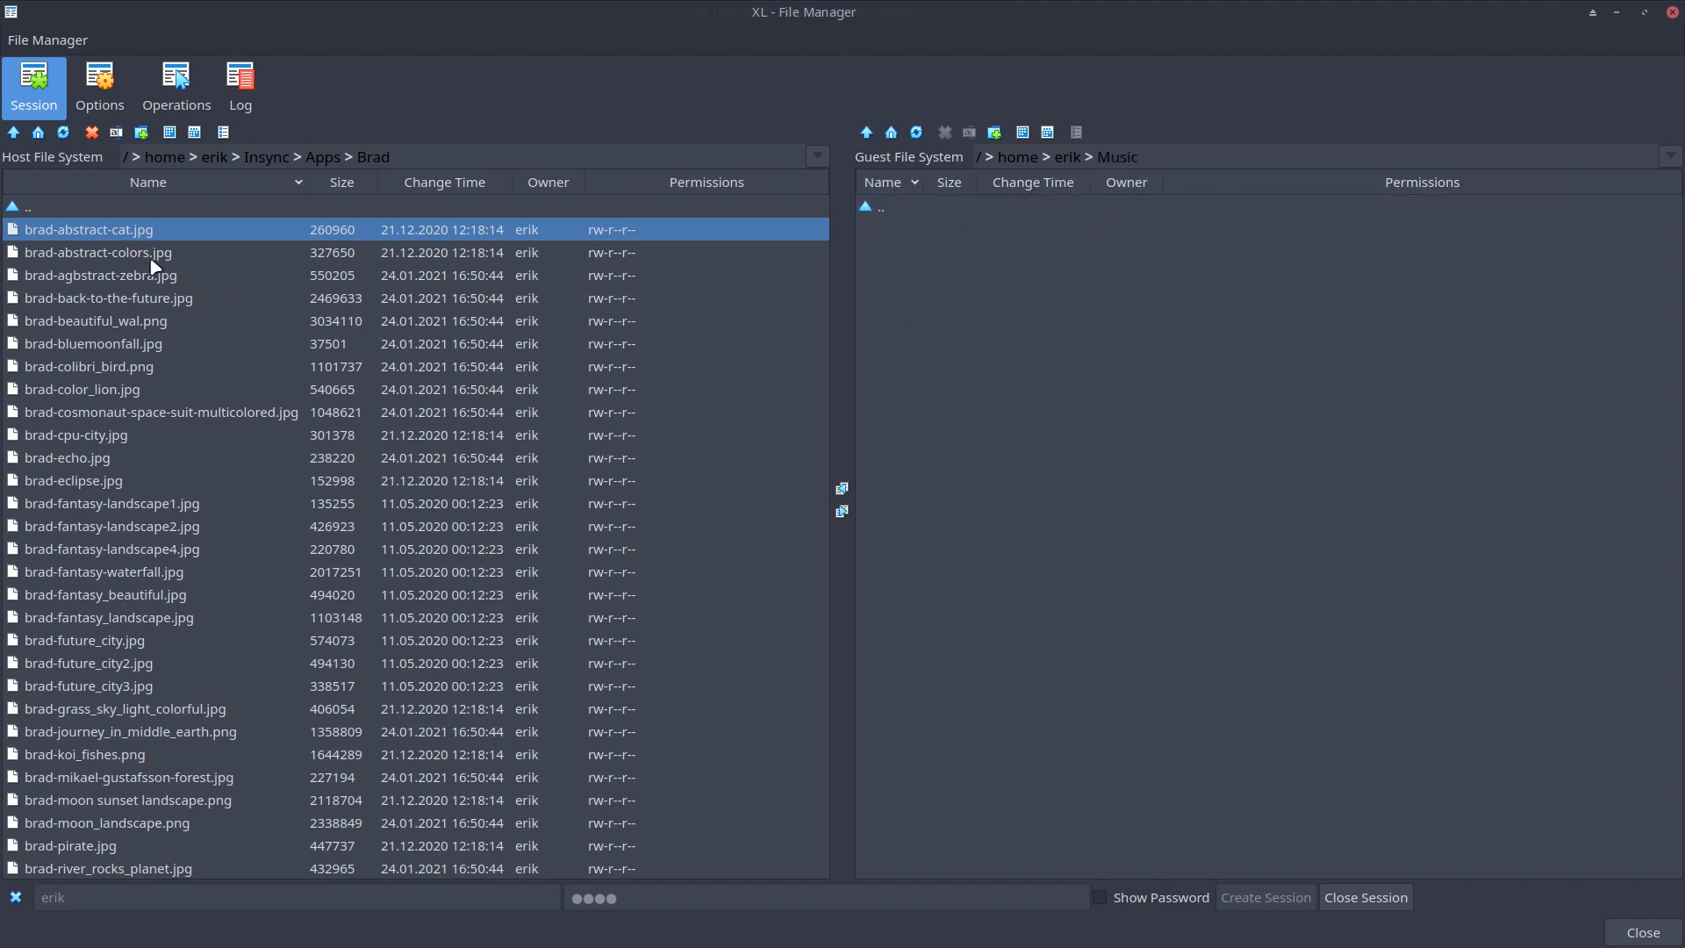
pyautogui.moveTo(149, 259); pyautogui.dragTo(150, 436)
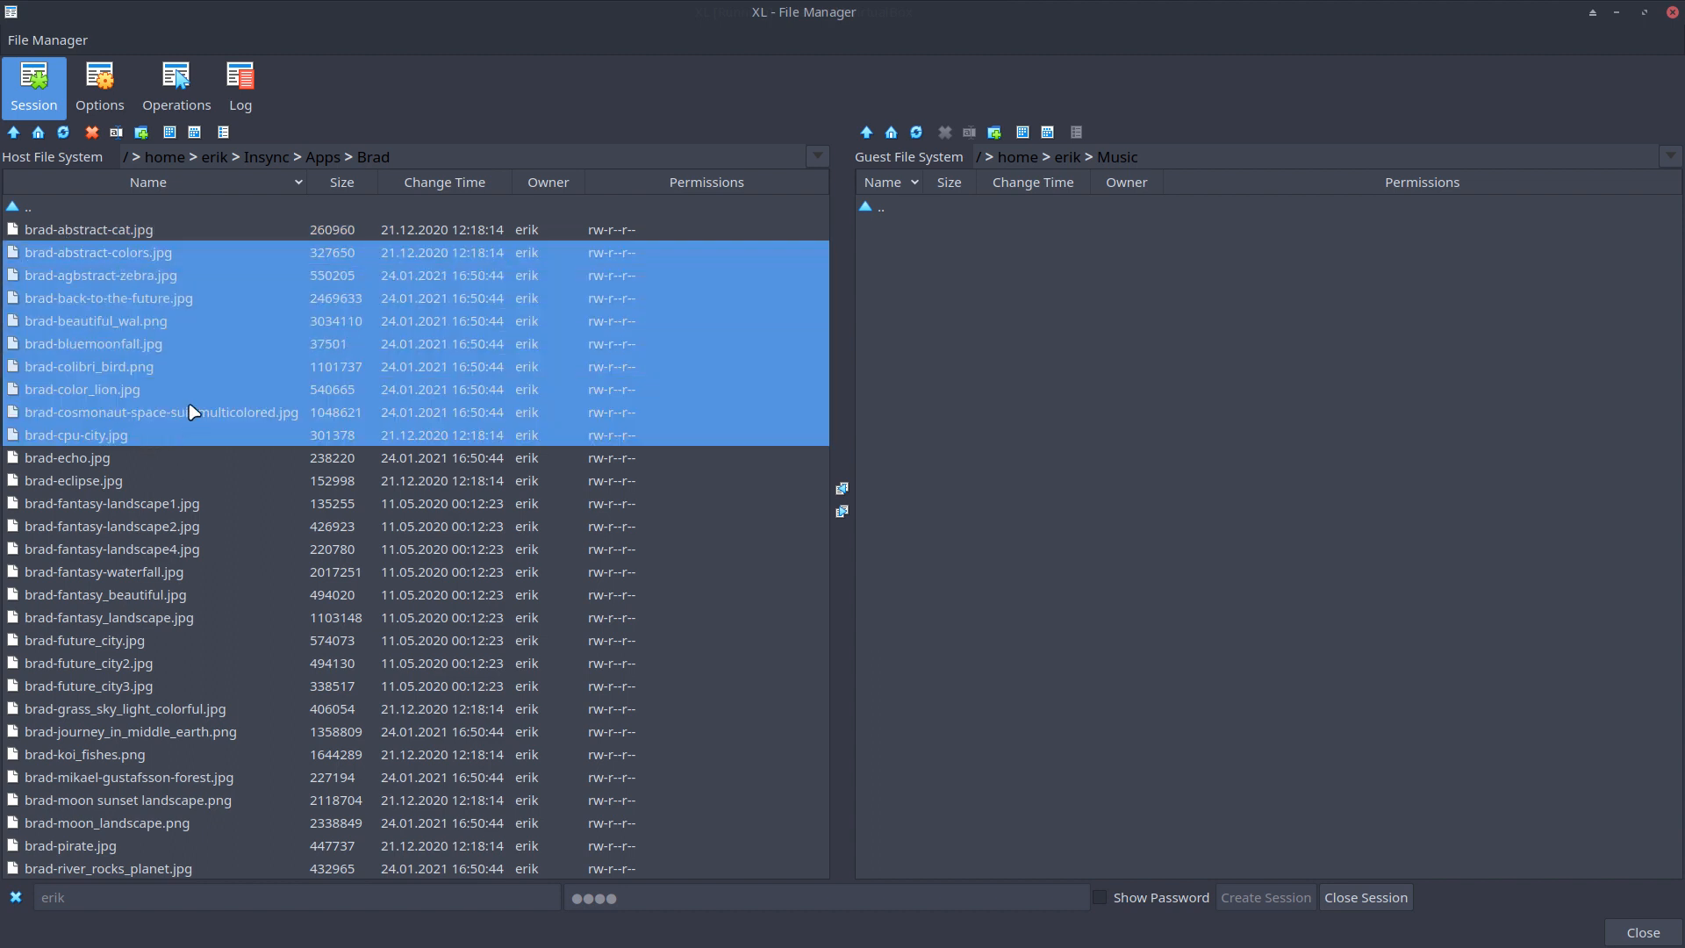
pyautogui.click(843, 513)
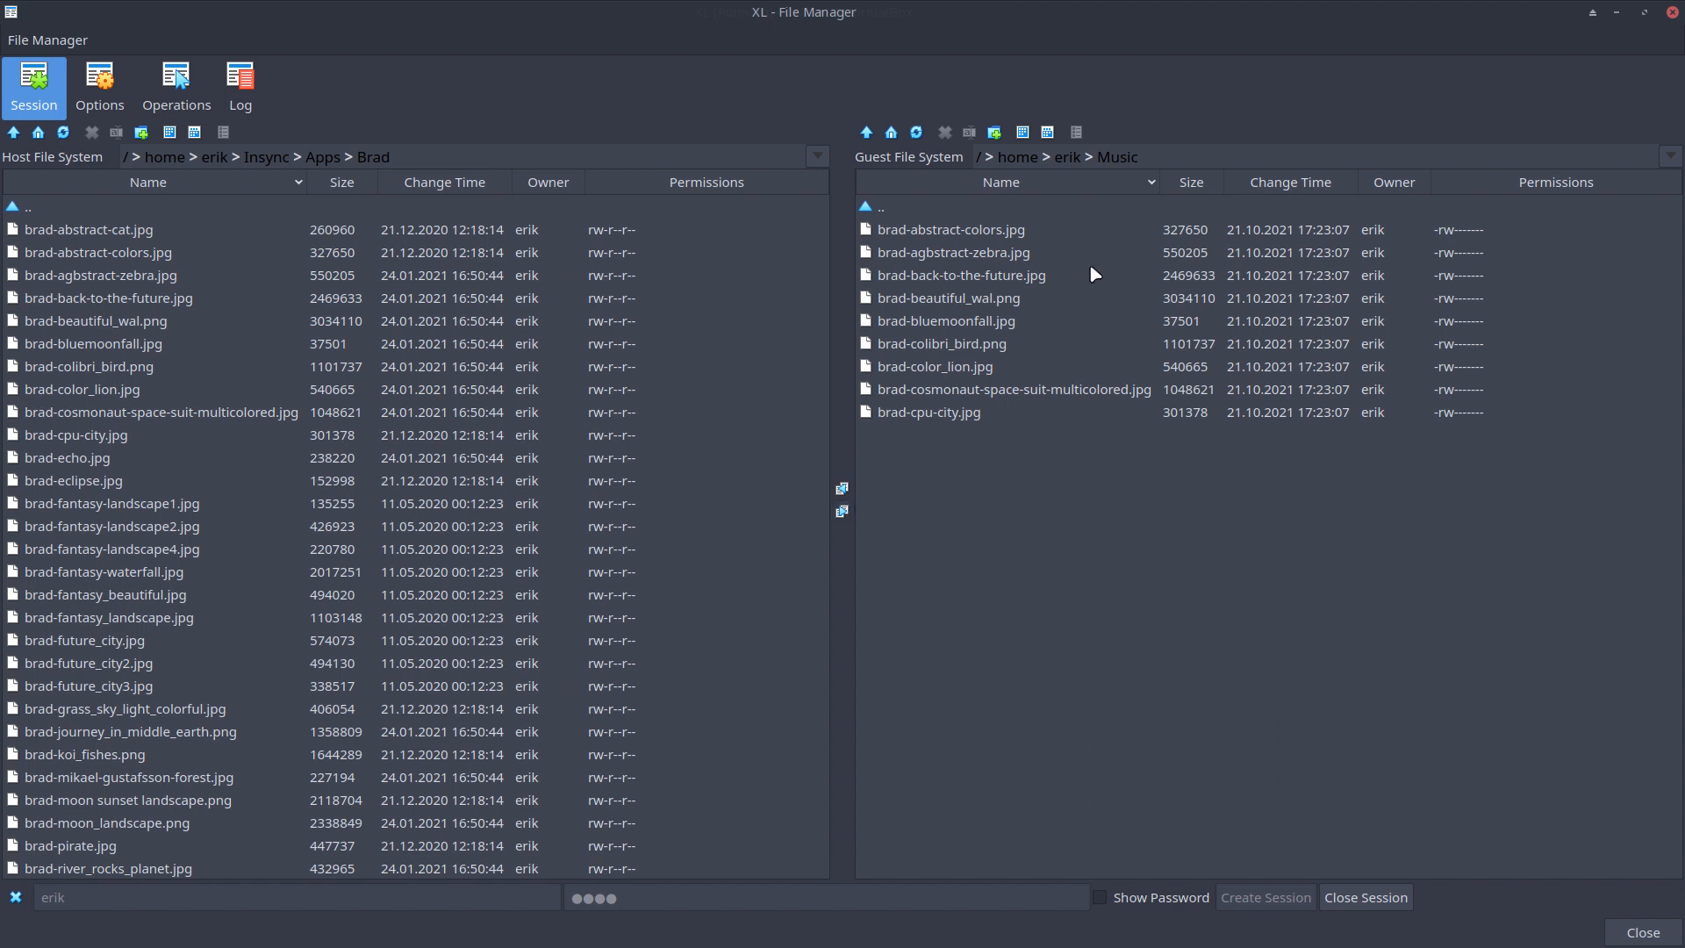
pyautogui.click(1066, 158)
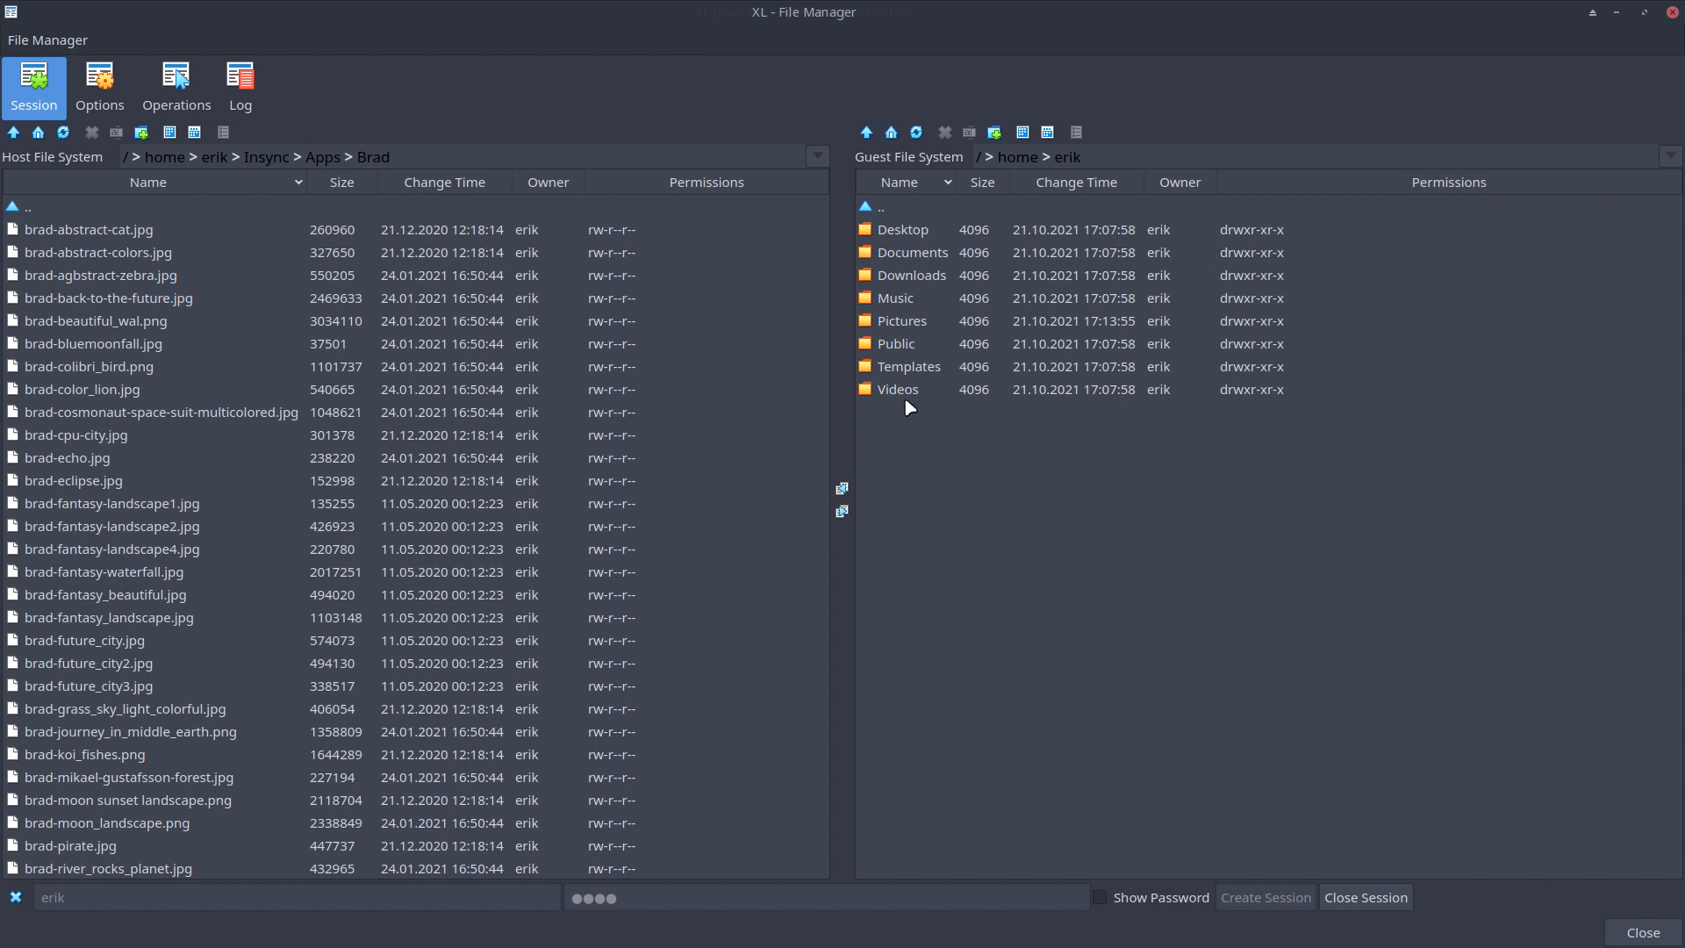
# Turn on Show hidden objects and check the guest .config folder
pyautogui.click(97, 83)
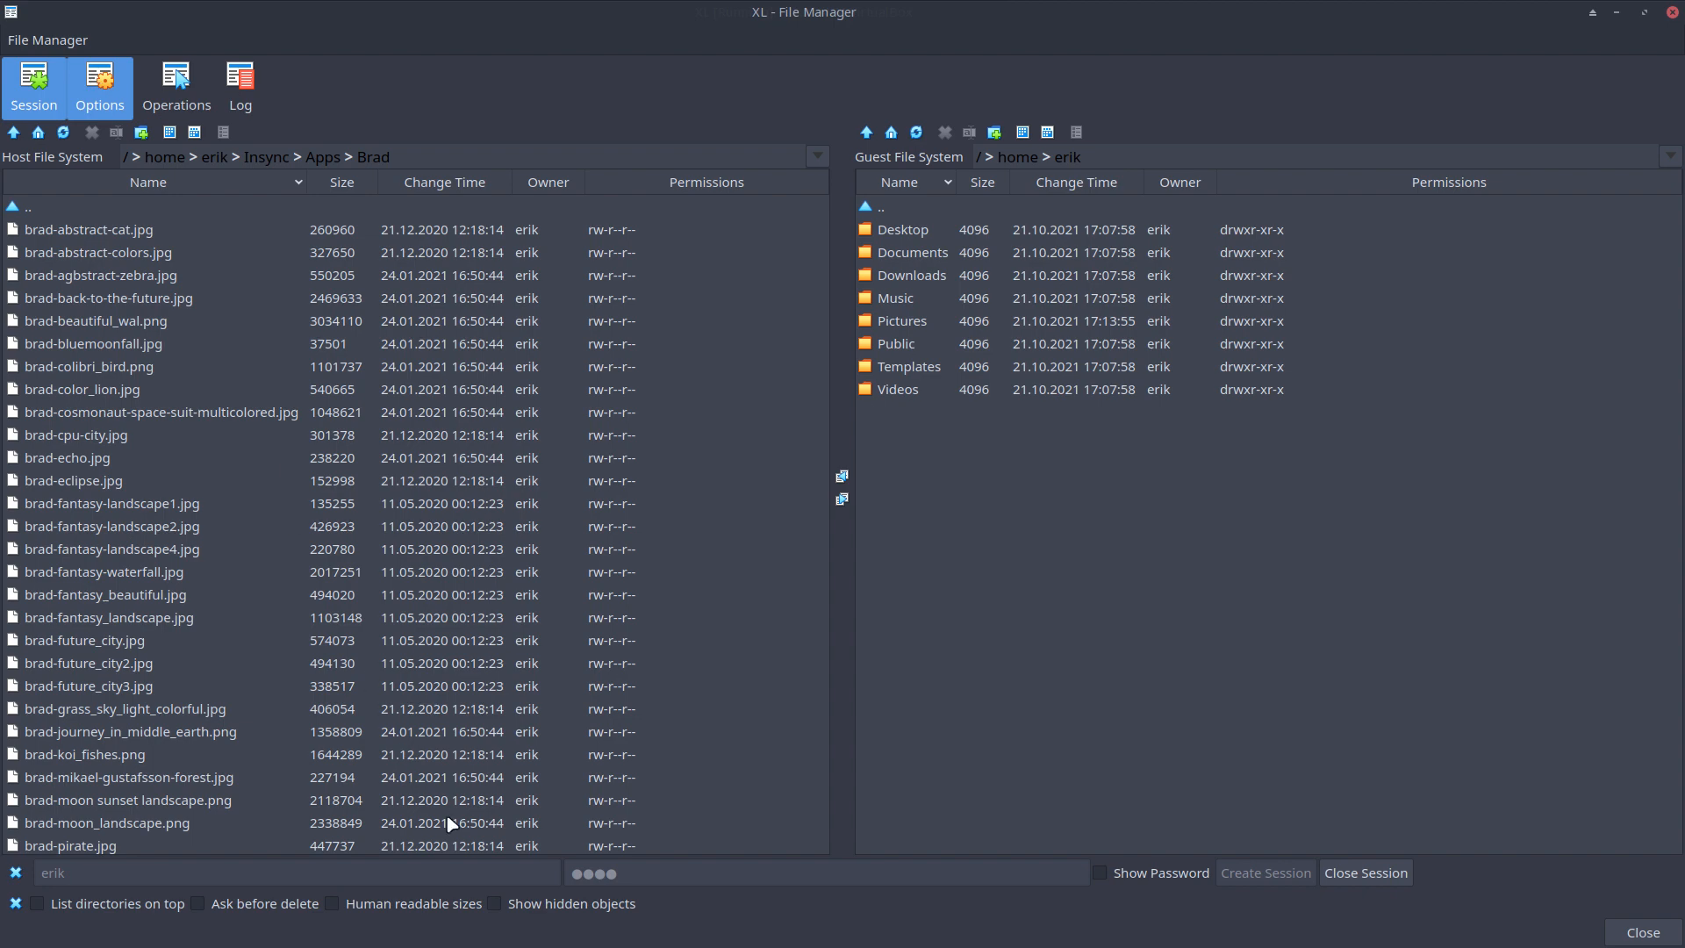
pyautogui.click(494, 904)
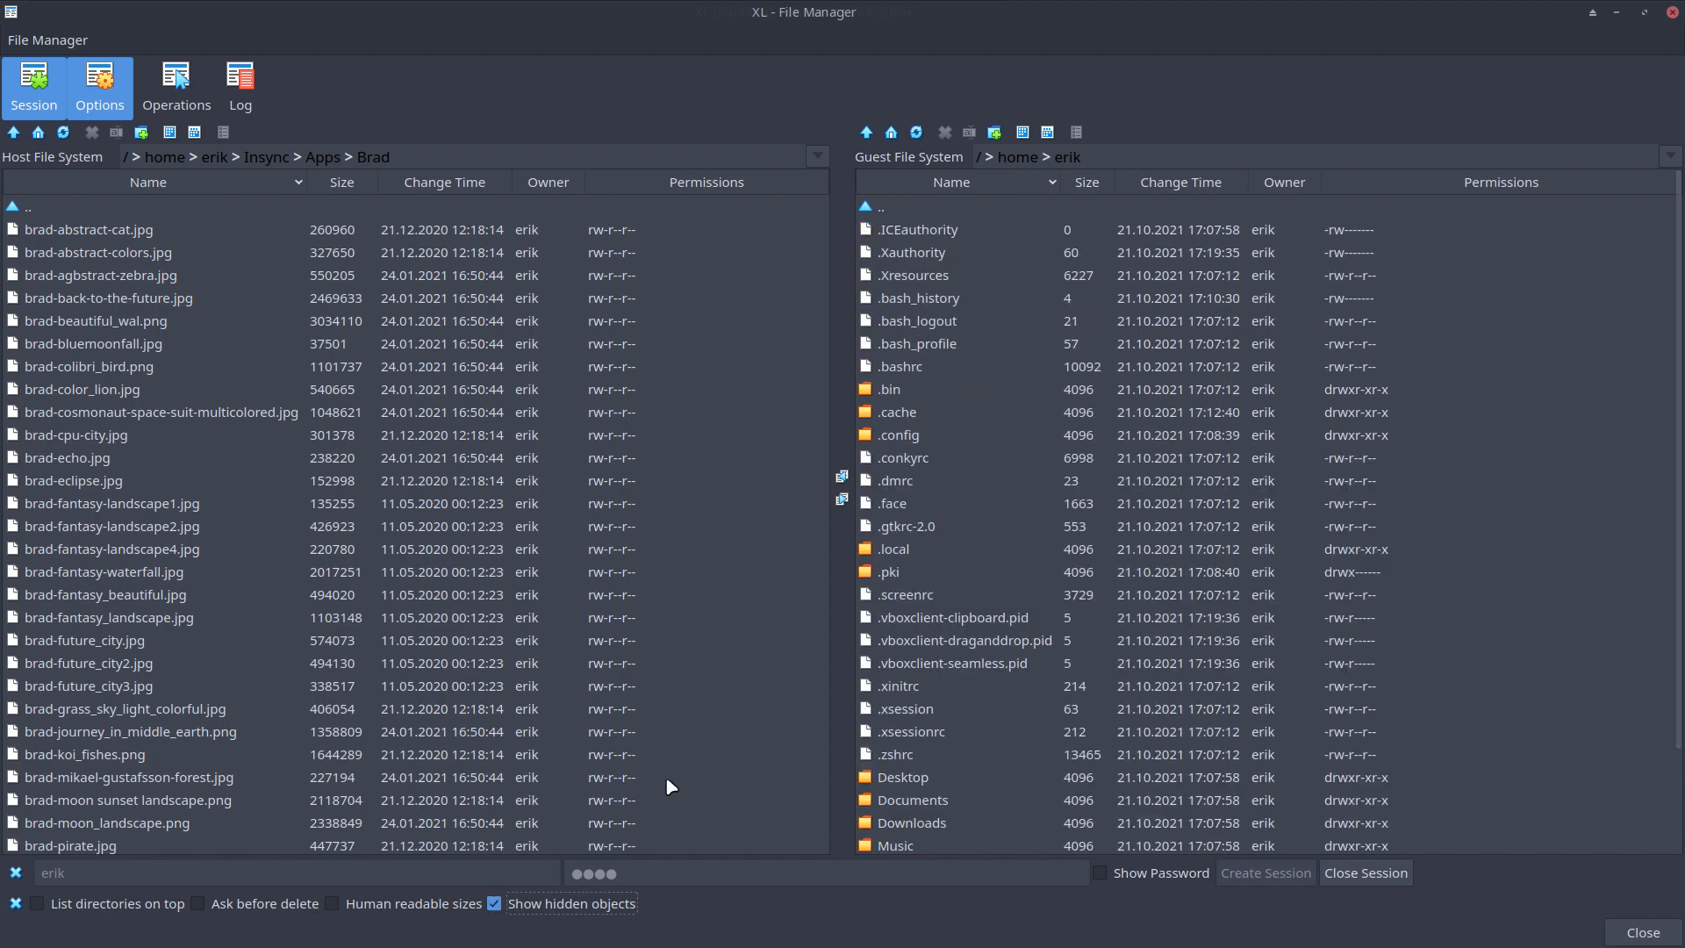
pyautogui.doubleClick(909, 434)
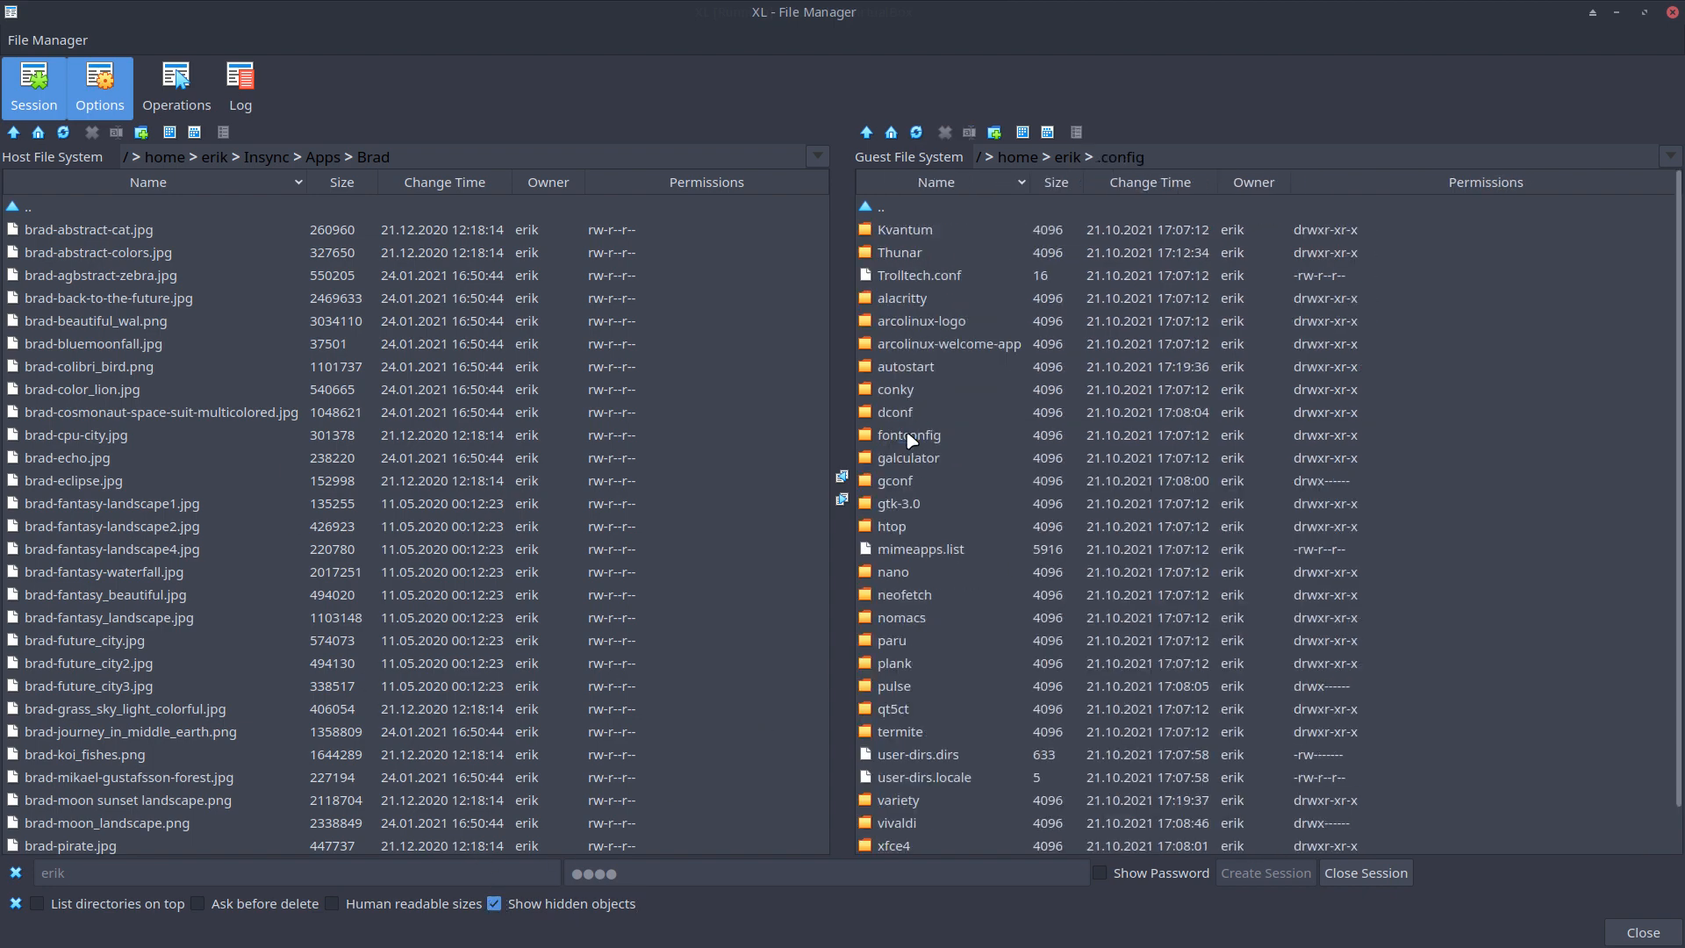
pyautogui.click(1062, 159)
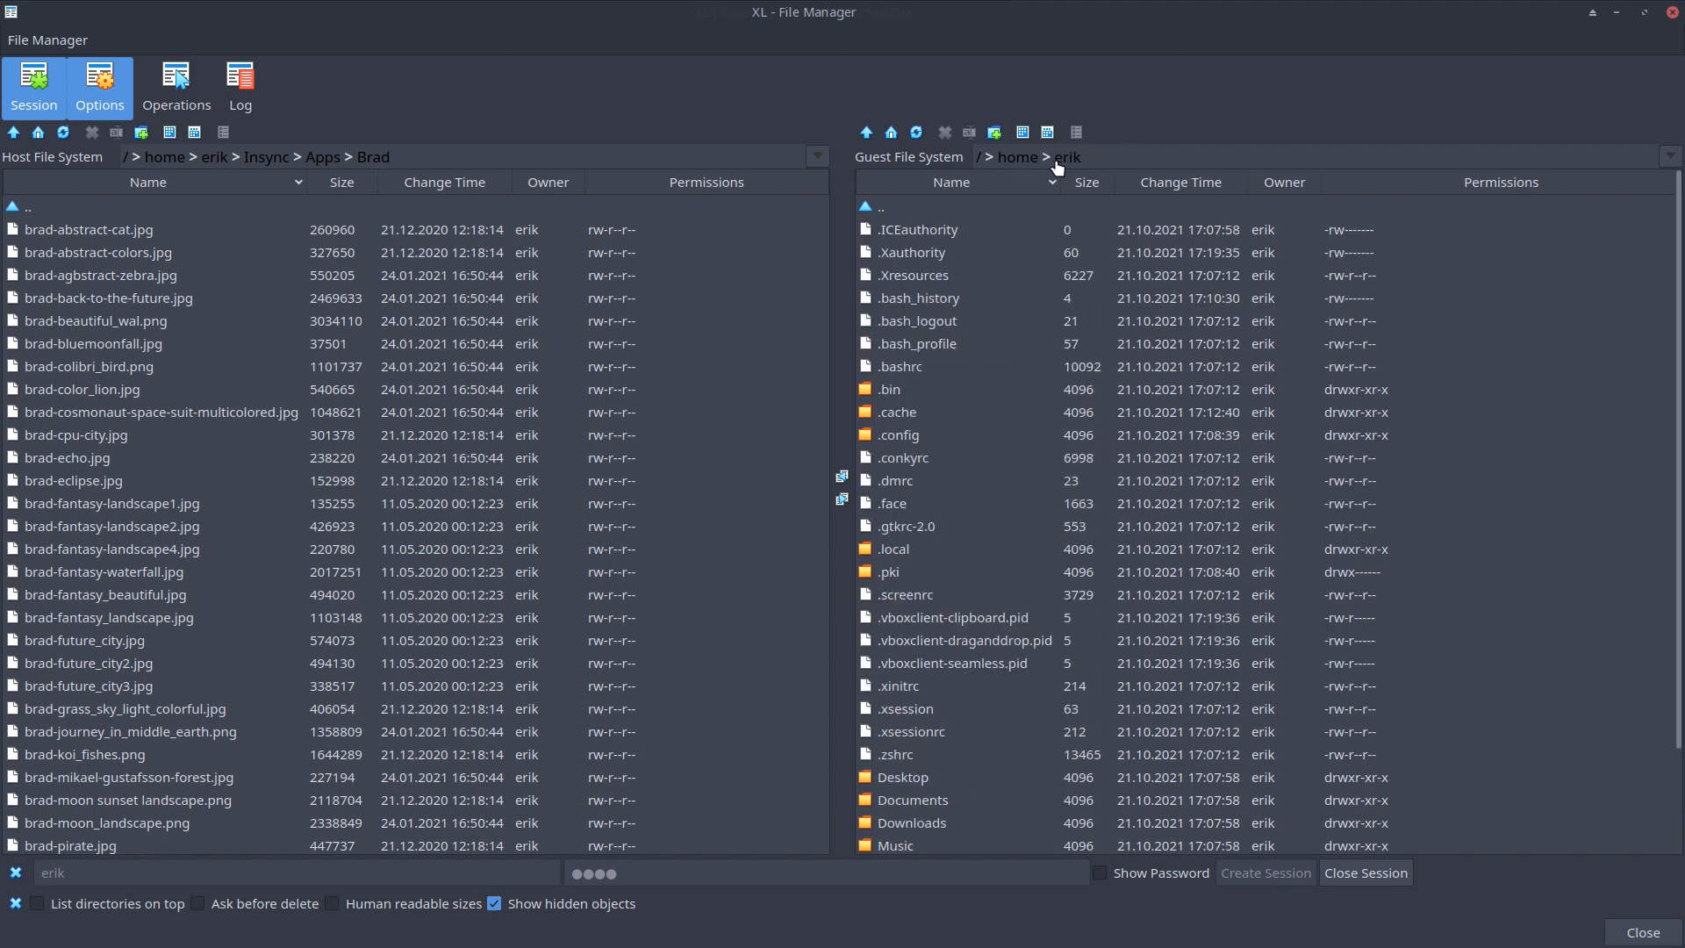
# Browse the guest .local/share folder, then return to the guest home folder
pyautogui.scroll(-1, 906, 698)
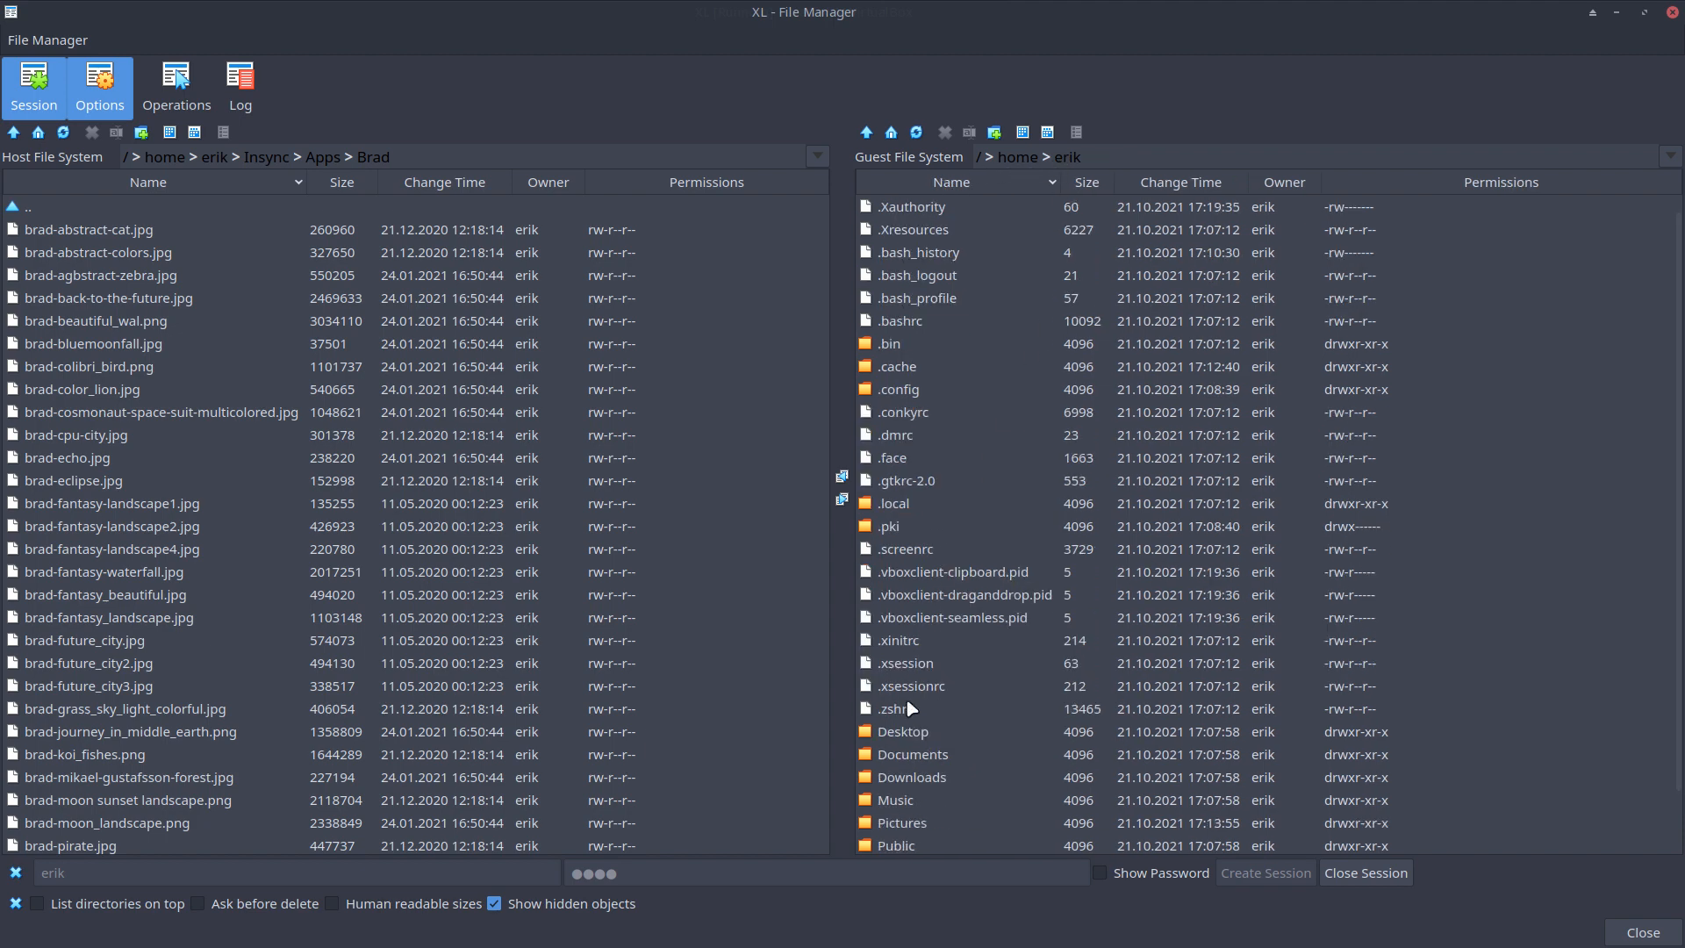
pyautogui.doubleClick(888, 506)
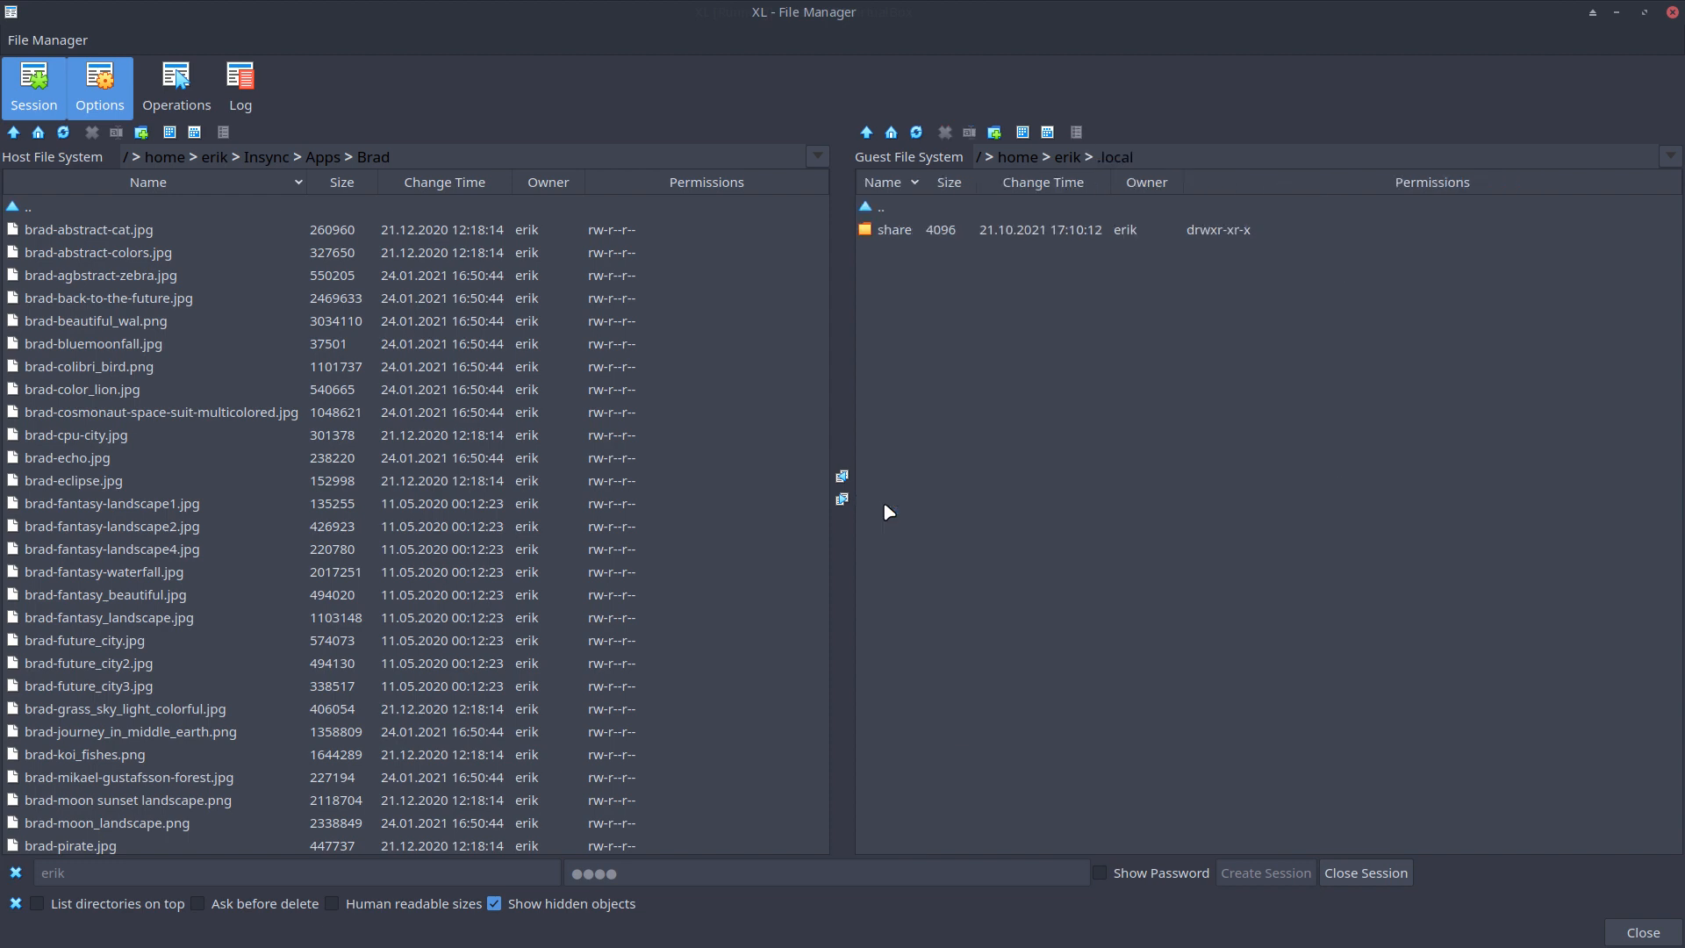
pyautogui.doubleClick(894, 230)
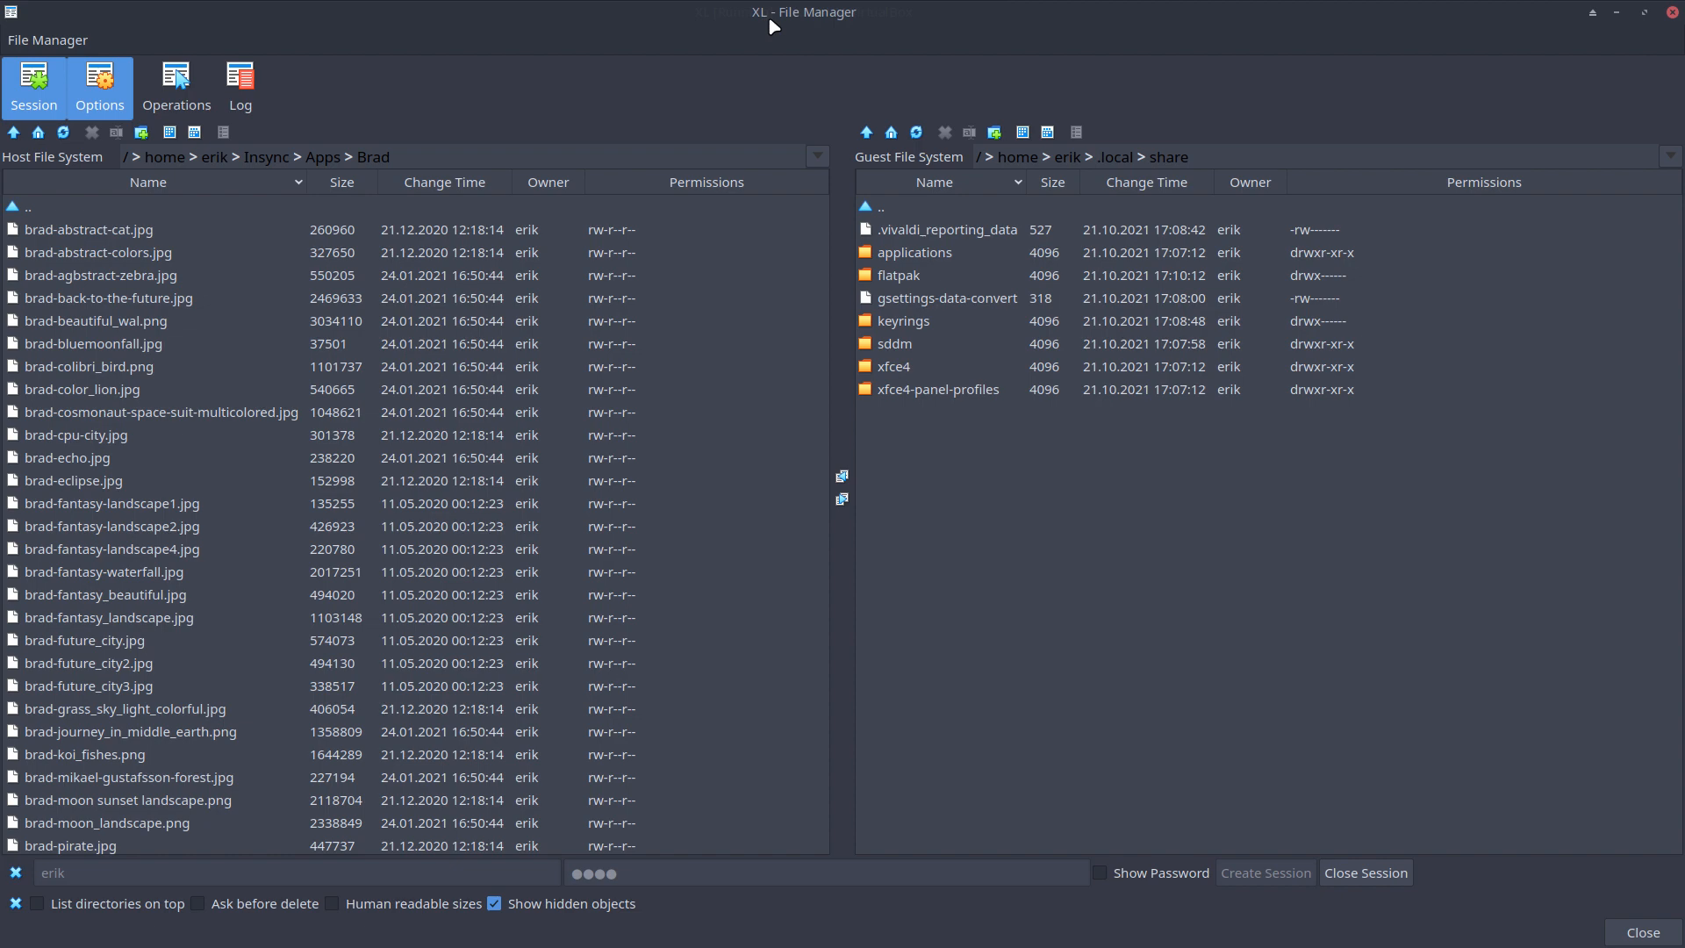
pyautogui.click(1067, 157)
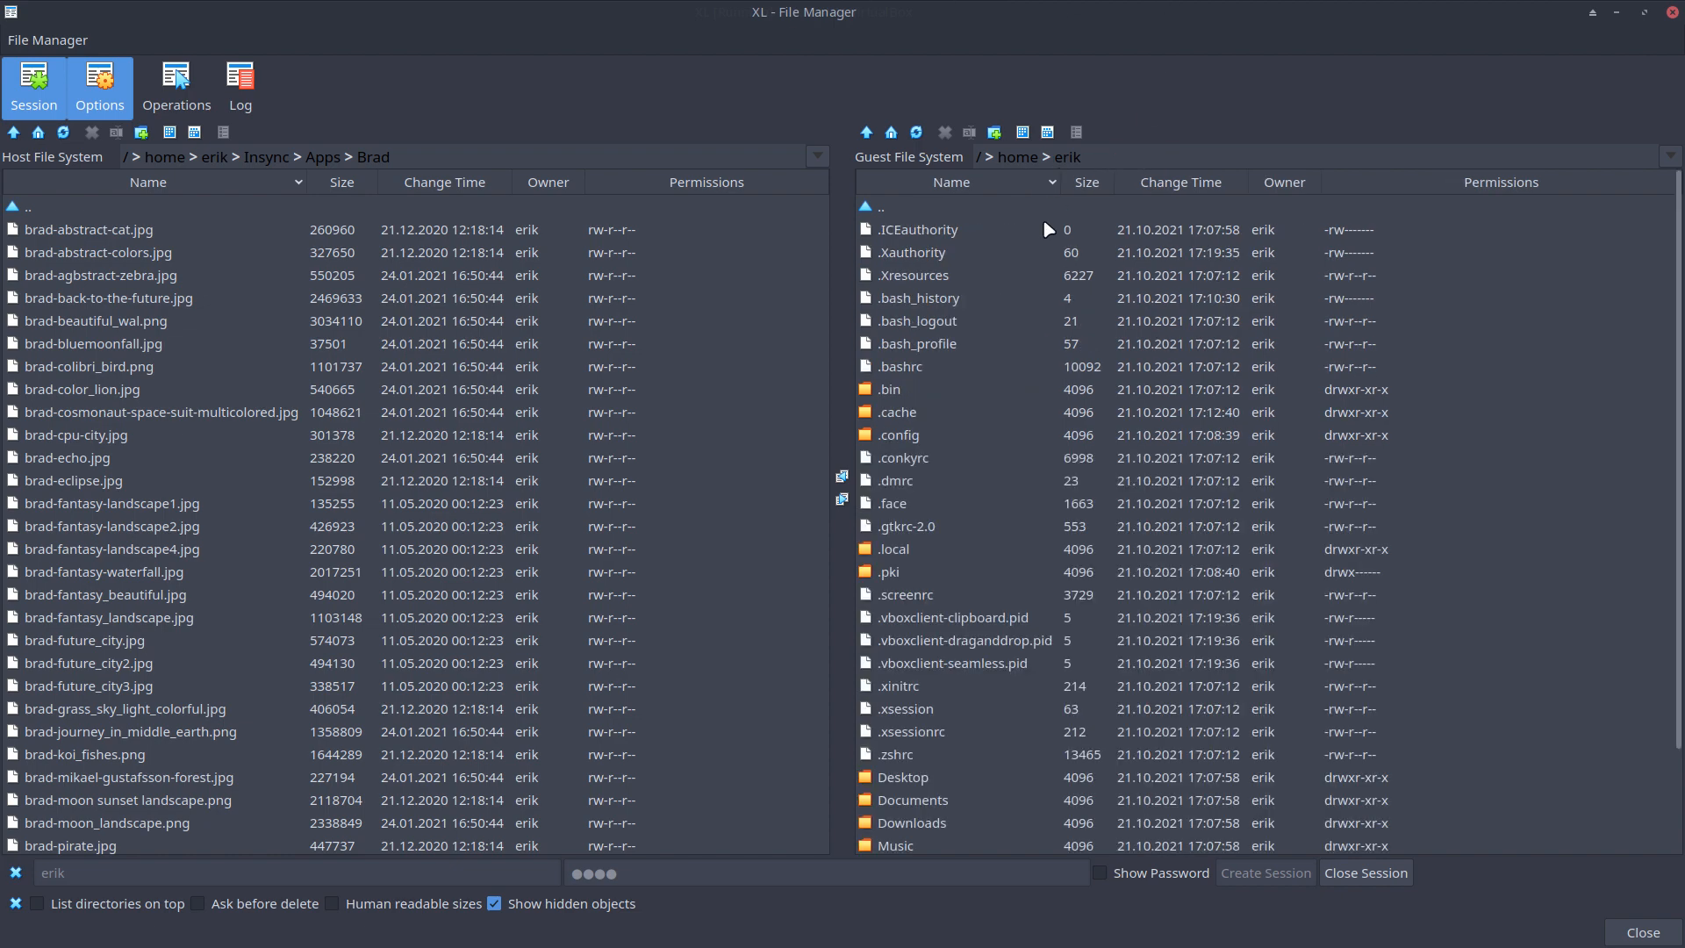
# Open the guest .config/dconf folder and select its 2995-byte user file
pyautogui.doubleClick(929, 442)
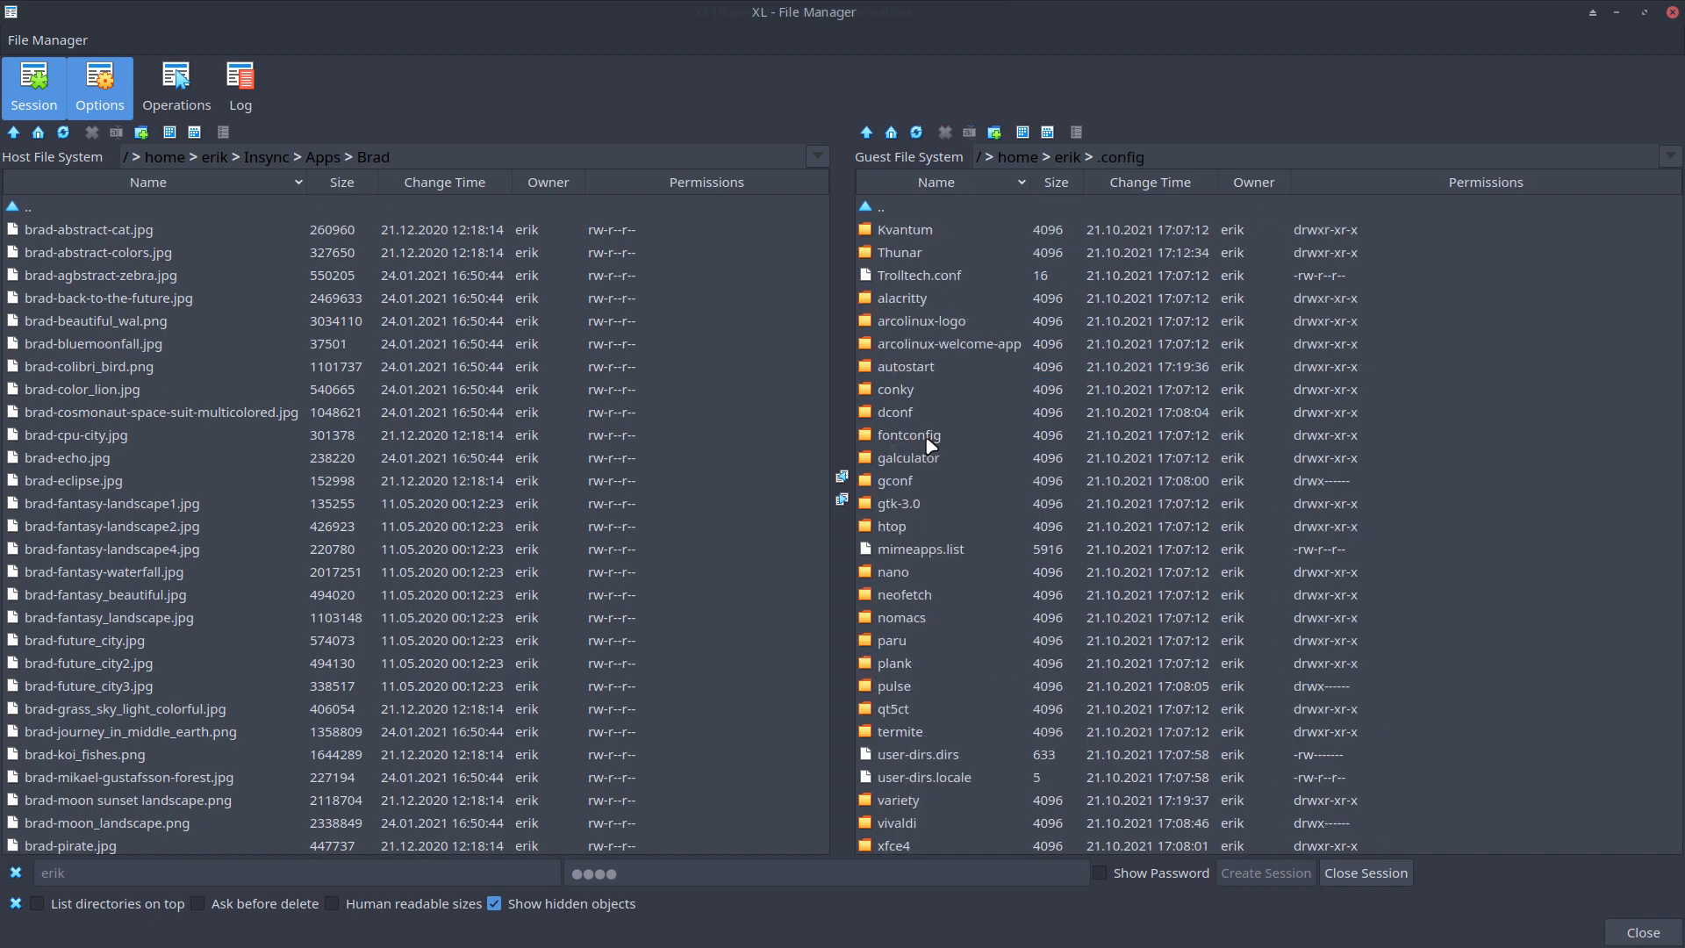
pyautogui.click(913, 482)
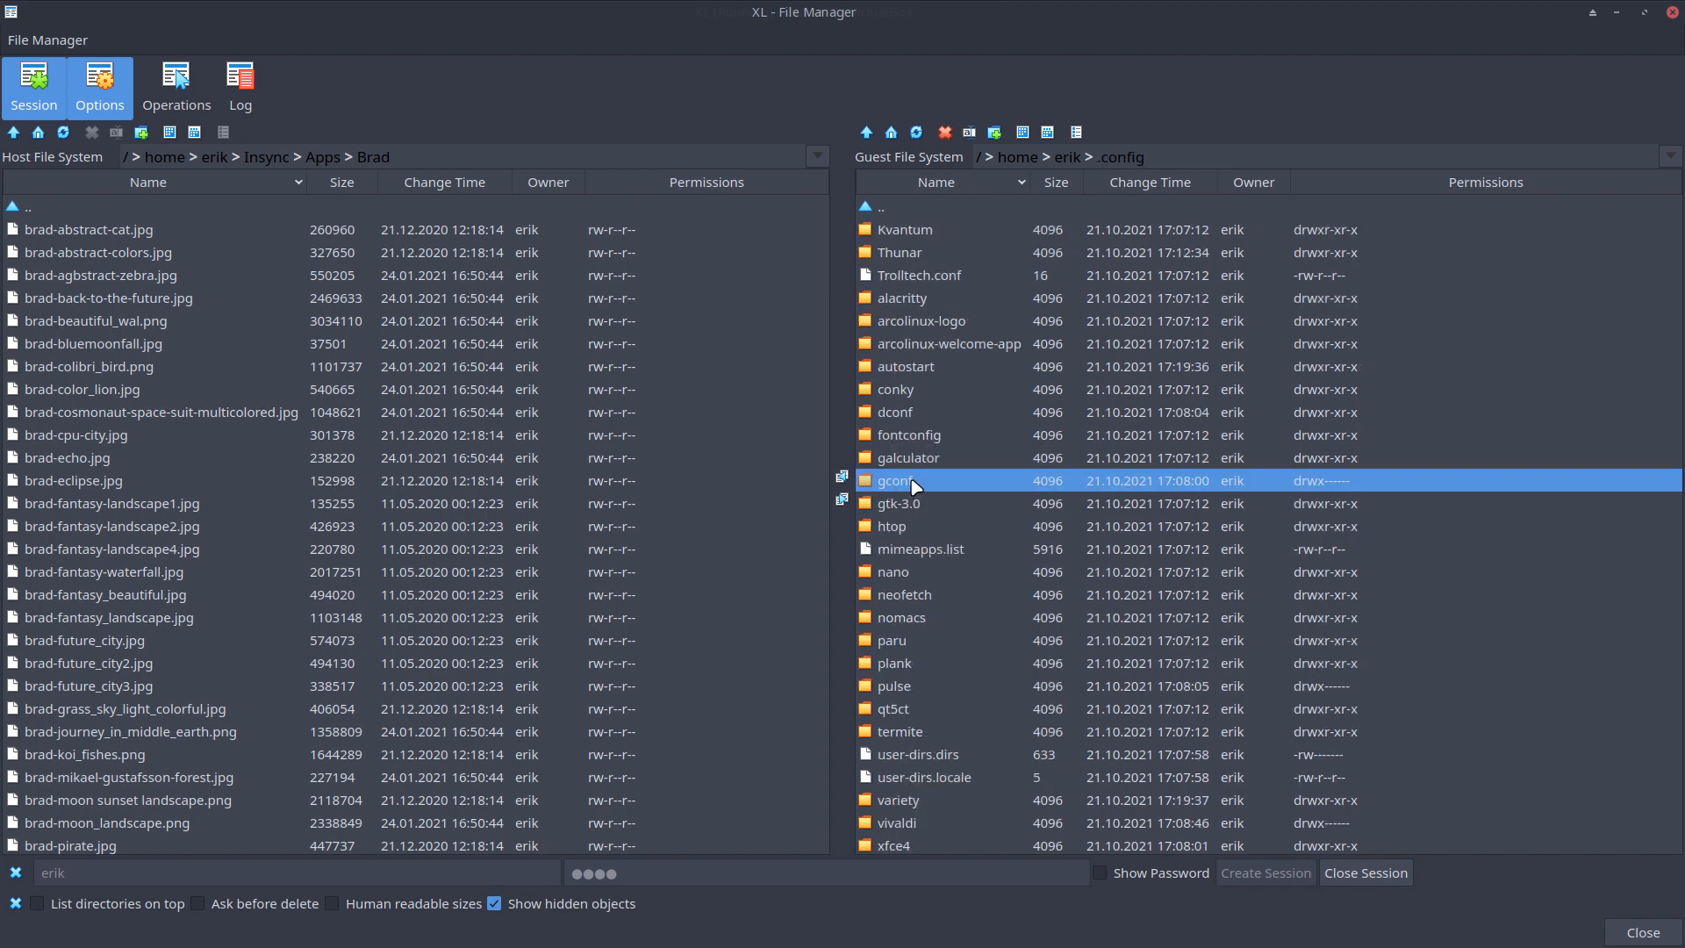
pyautogui.doubleClick(935, 413)
pyautogui.click(900, 253)
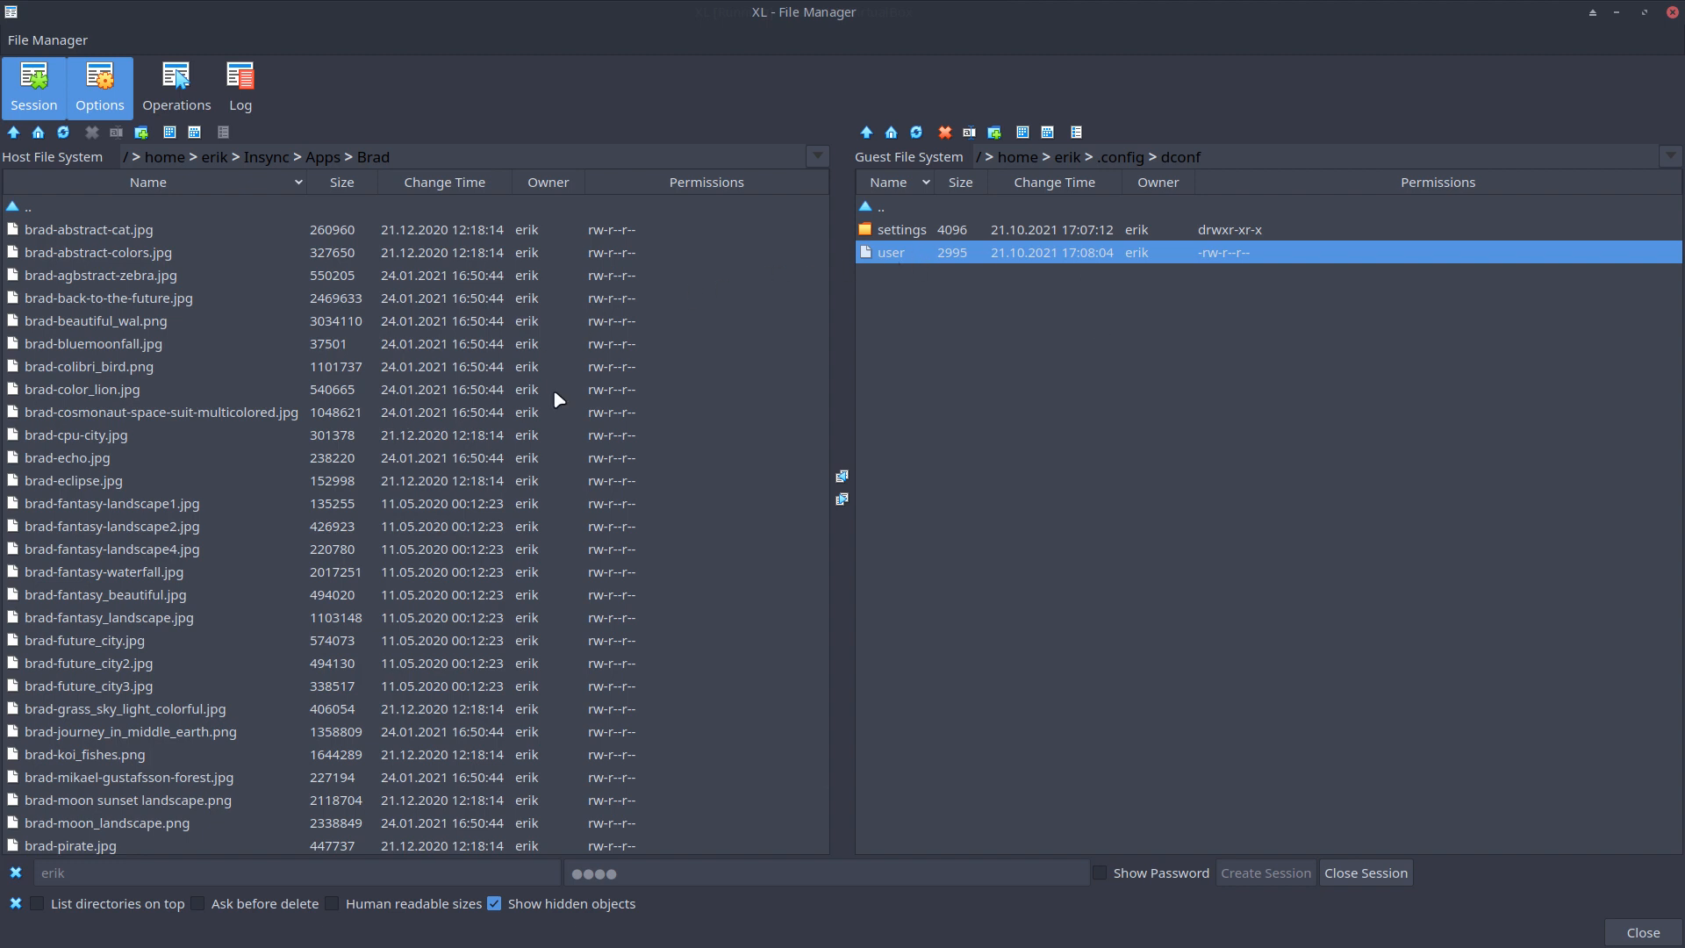
pyautogui.click(31, 208)
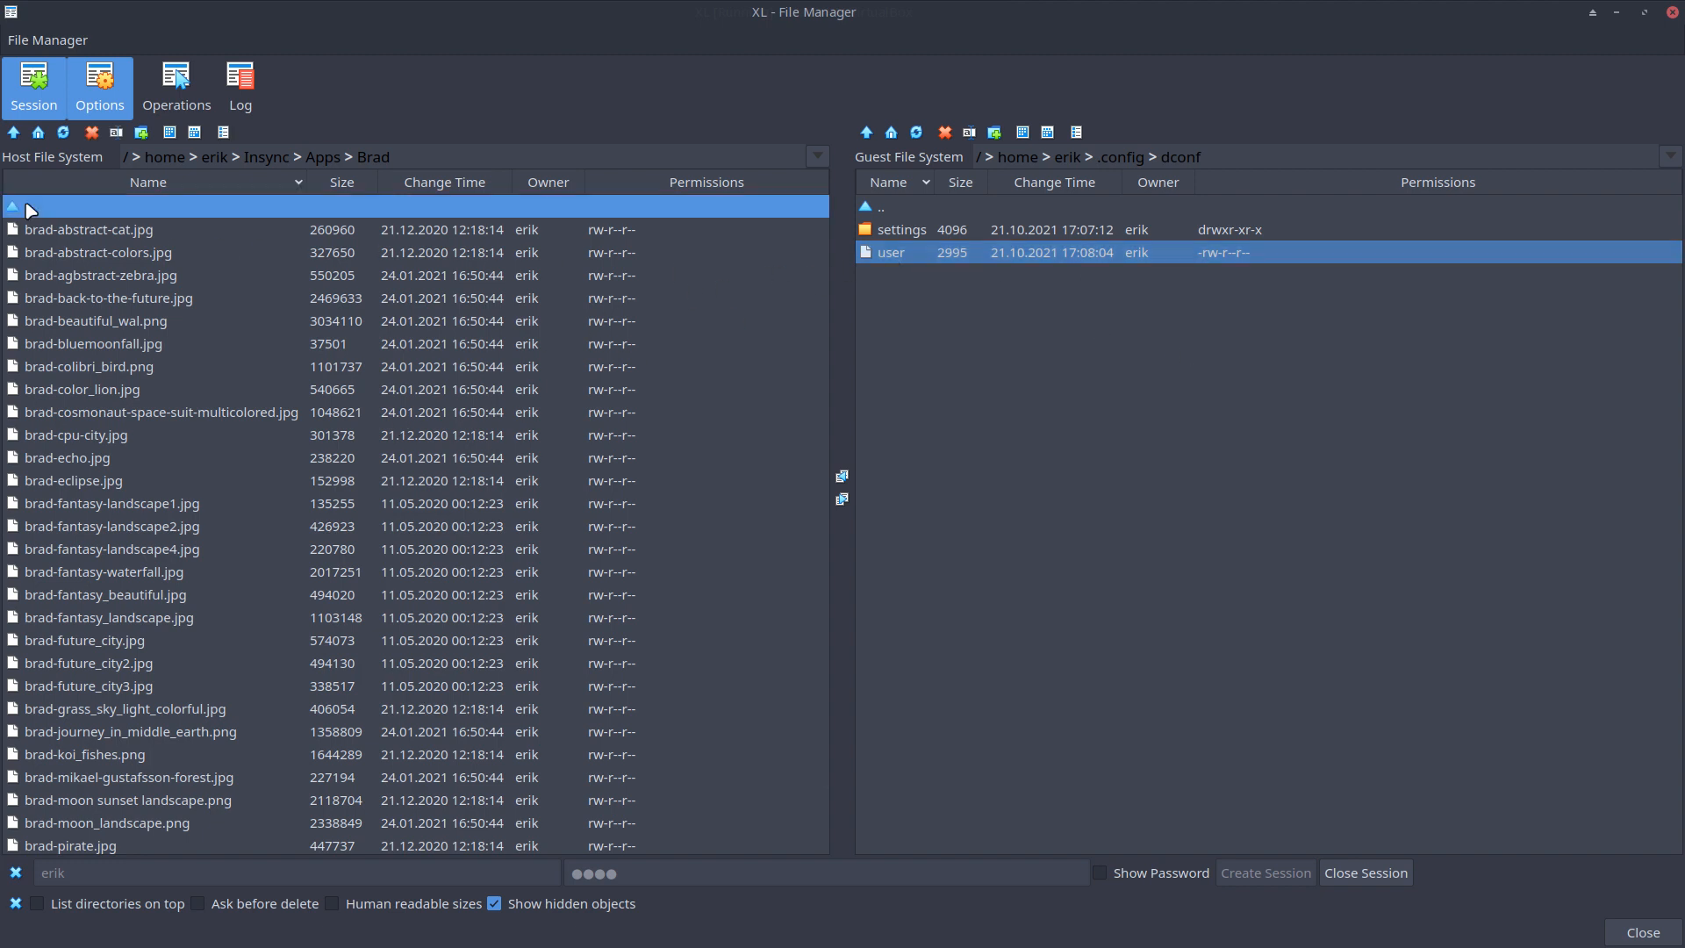
# Navigate the host pane to the user's Desktop folder and turn off Show hidden objects
pyautogui.doubleClick(31, 208)
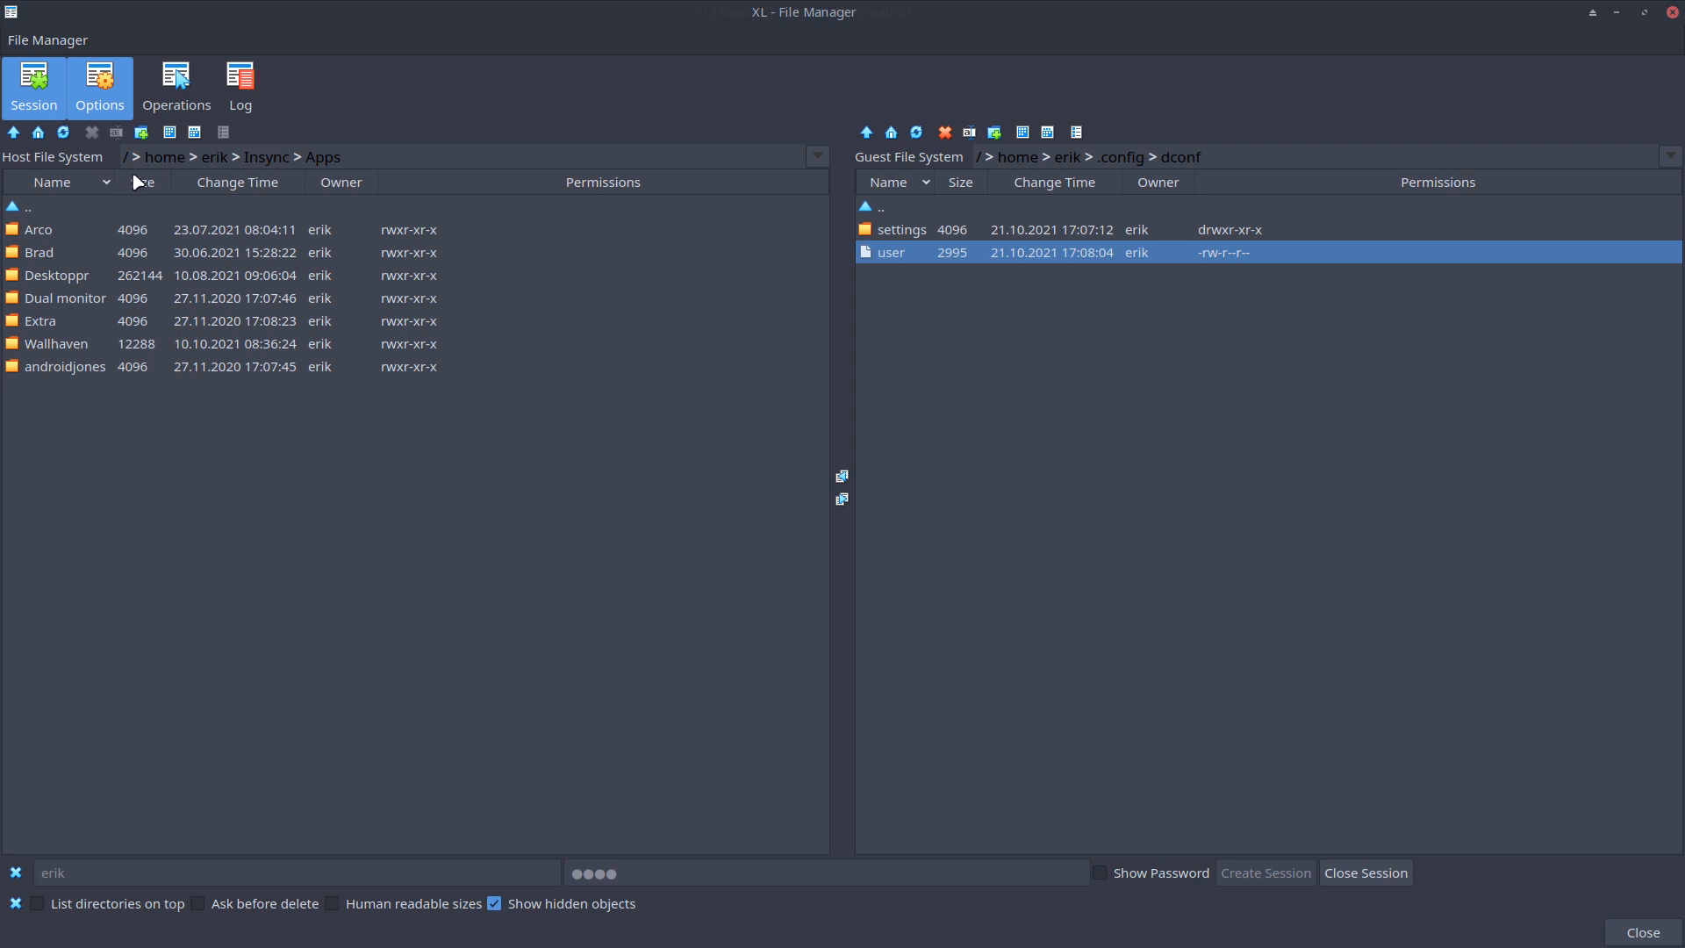
pyautogui.click(214, 157)
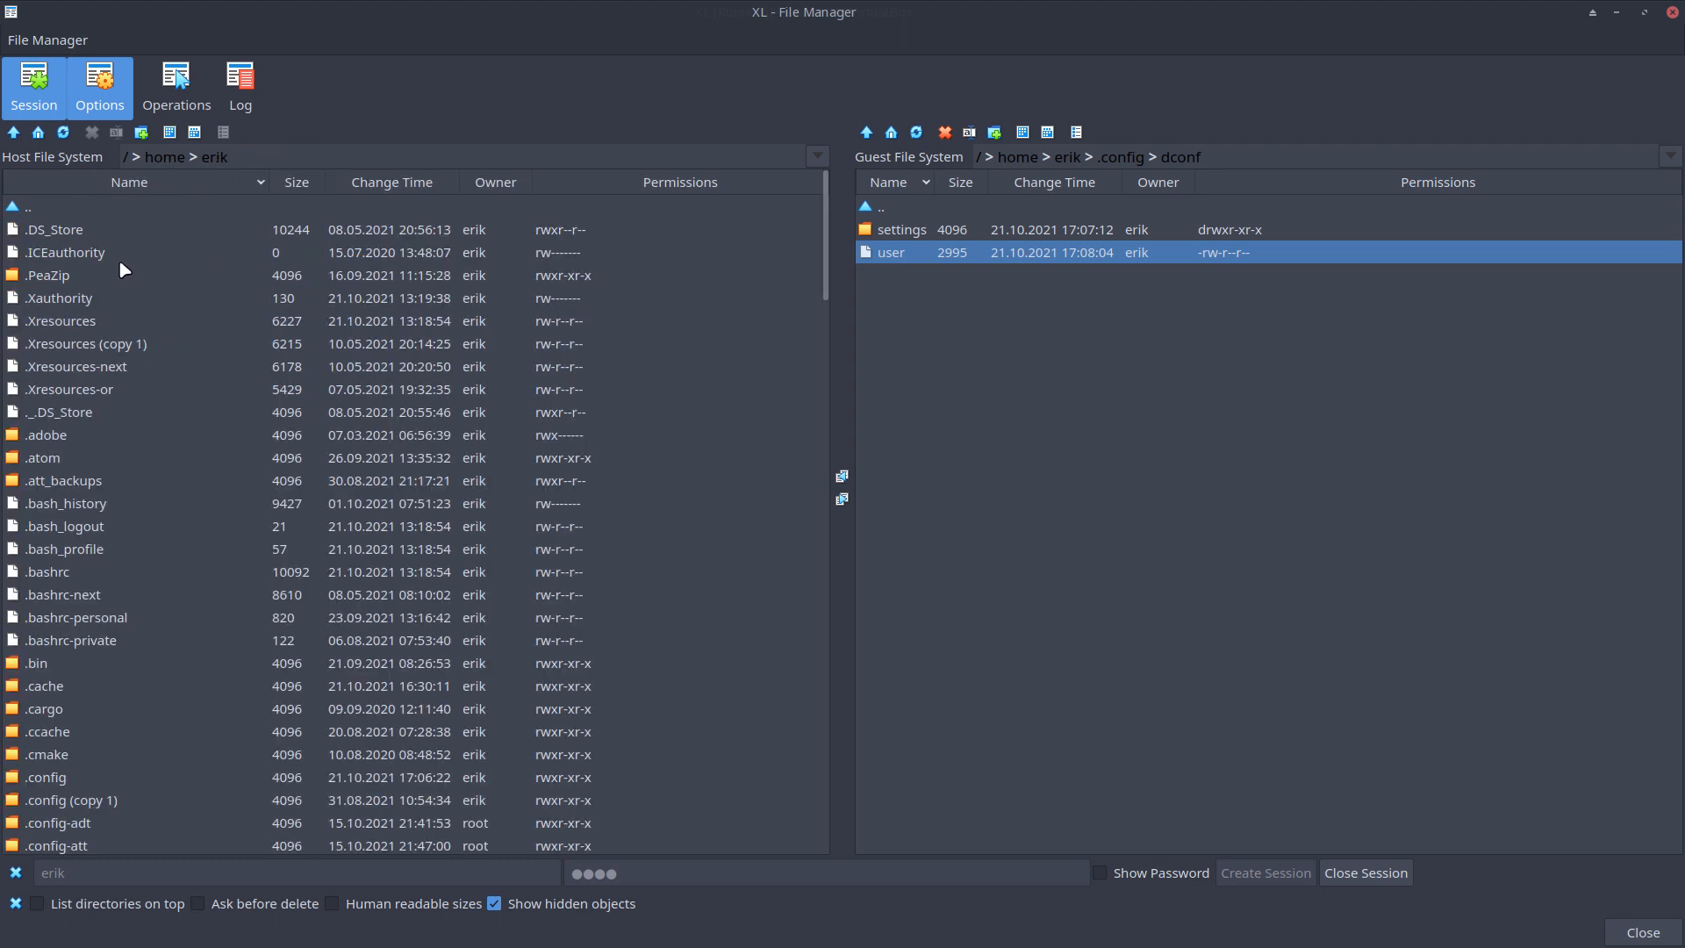
pyautogui.scroll(-5, 95, 294)
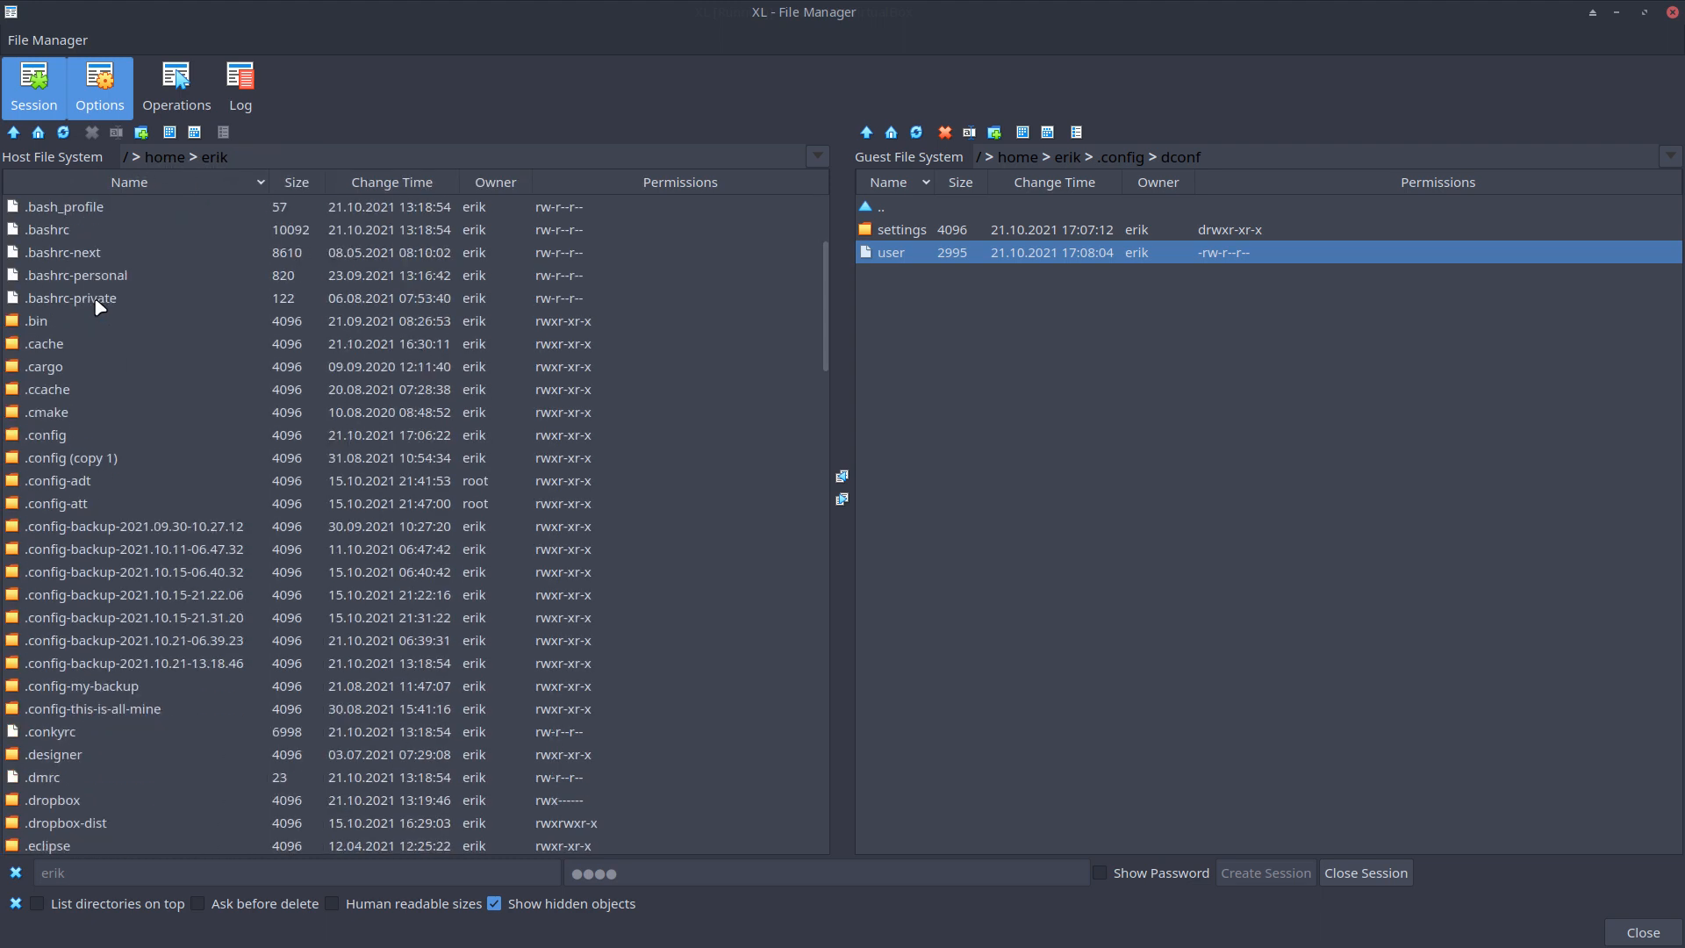
pyautogui.scroll(-4, 96, 305)
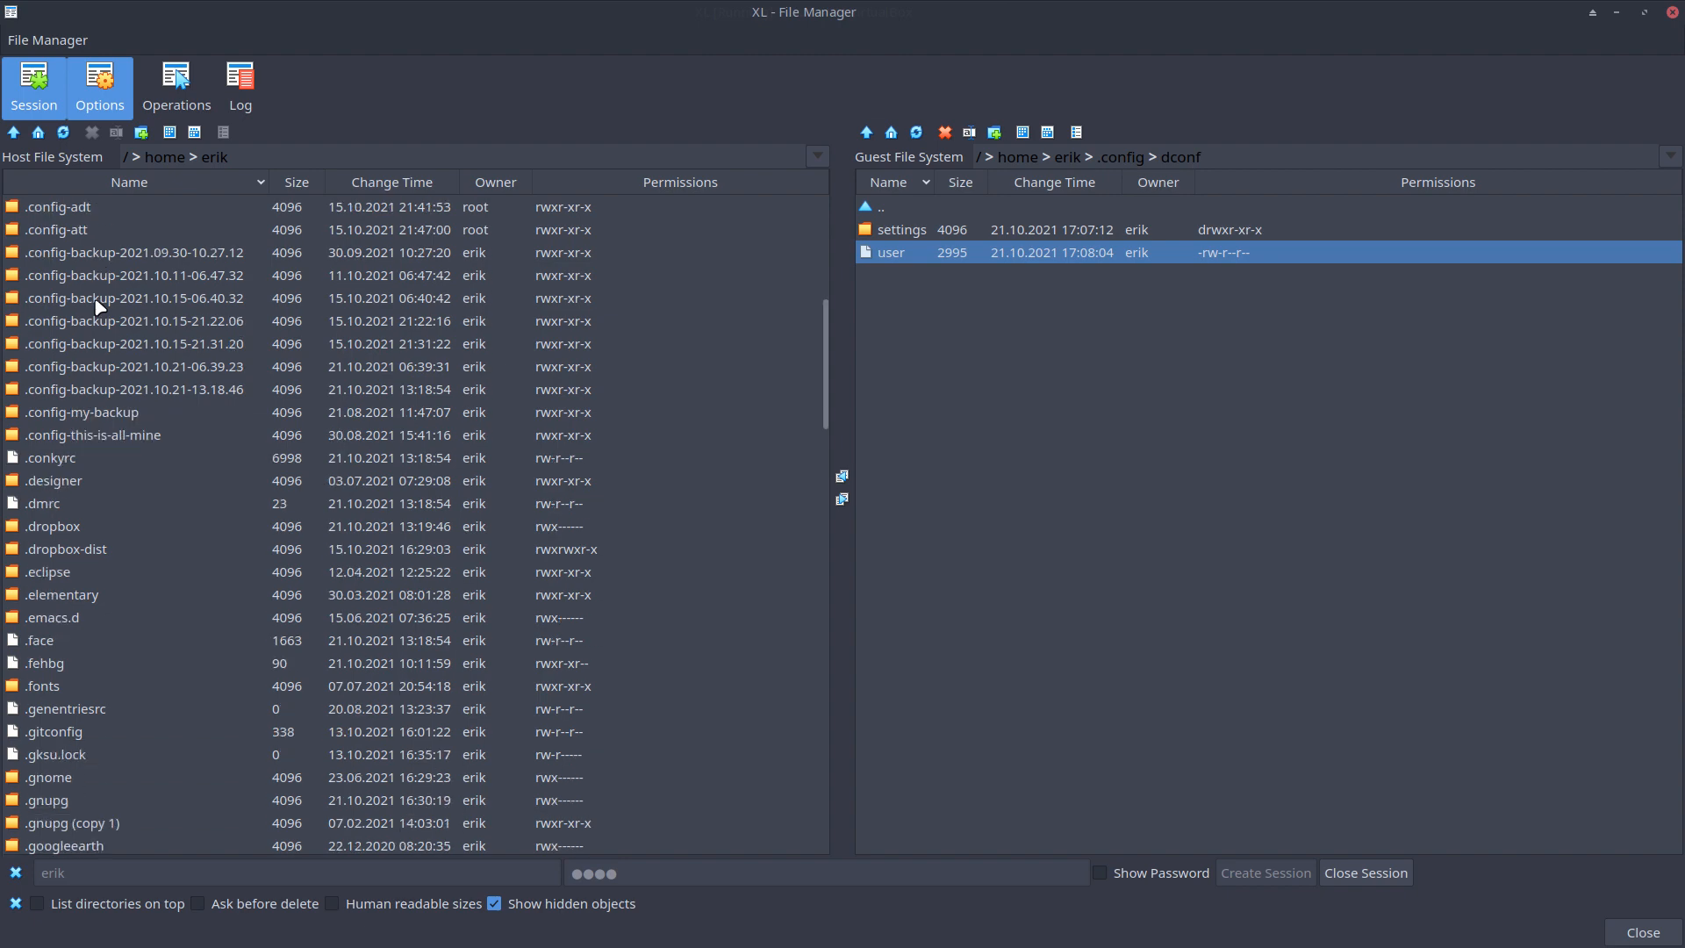
pyautogui.scroll(-13, 99, 305)
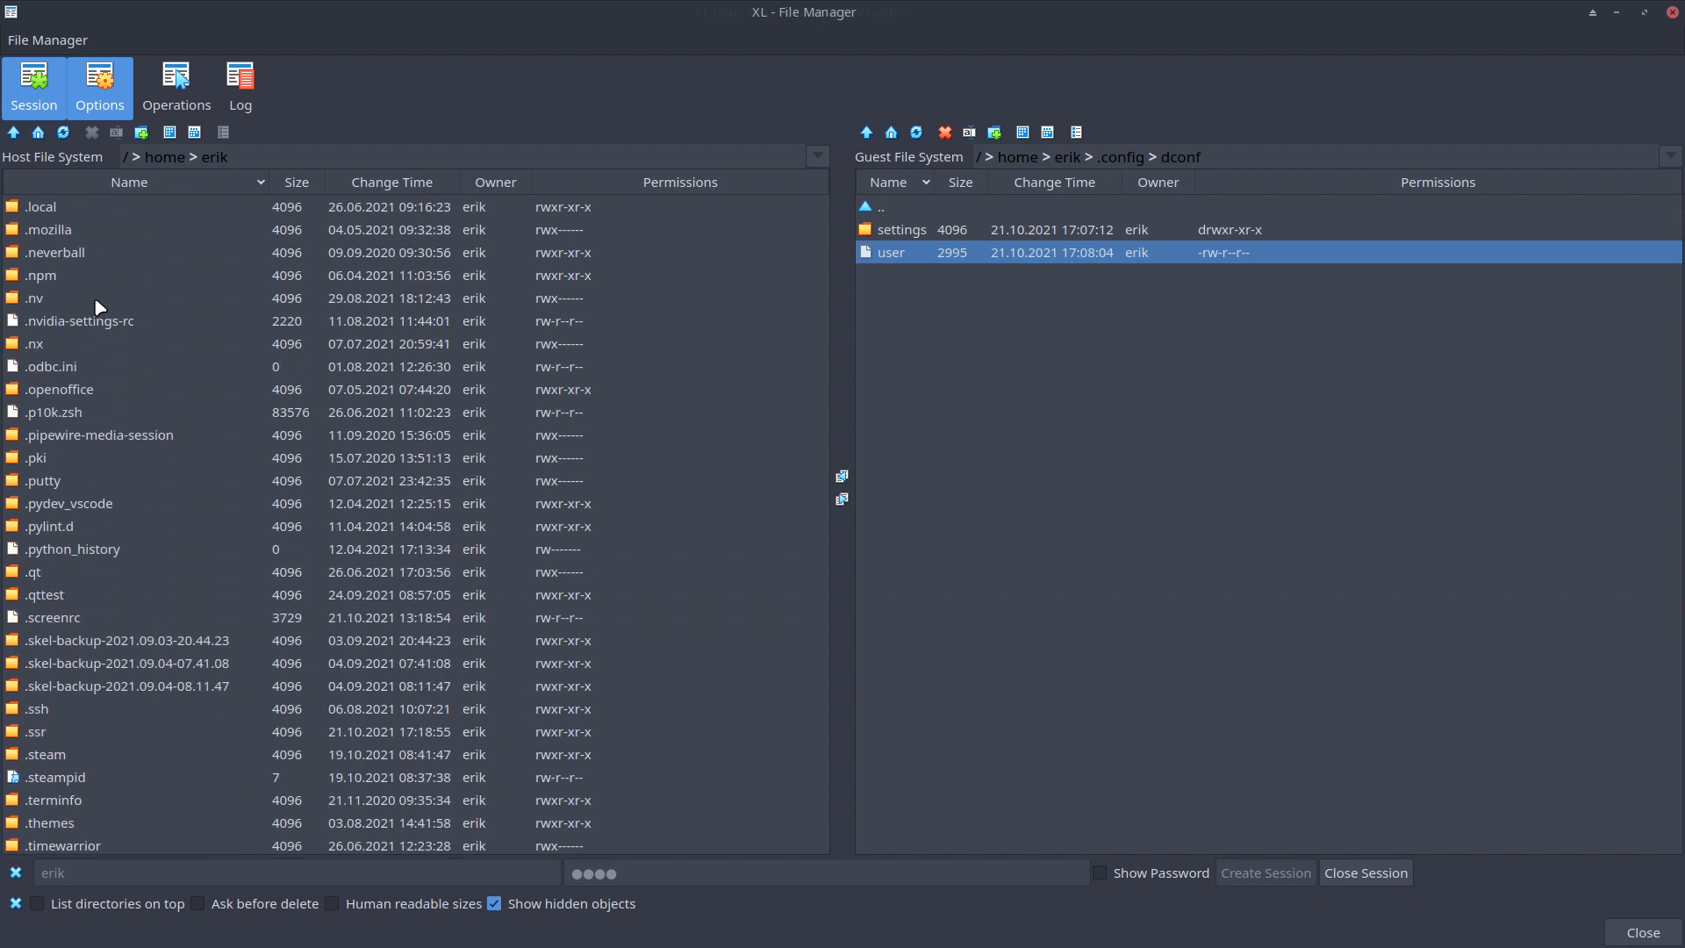
pyautogui.click(495, 905)
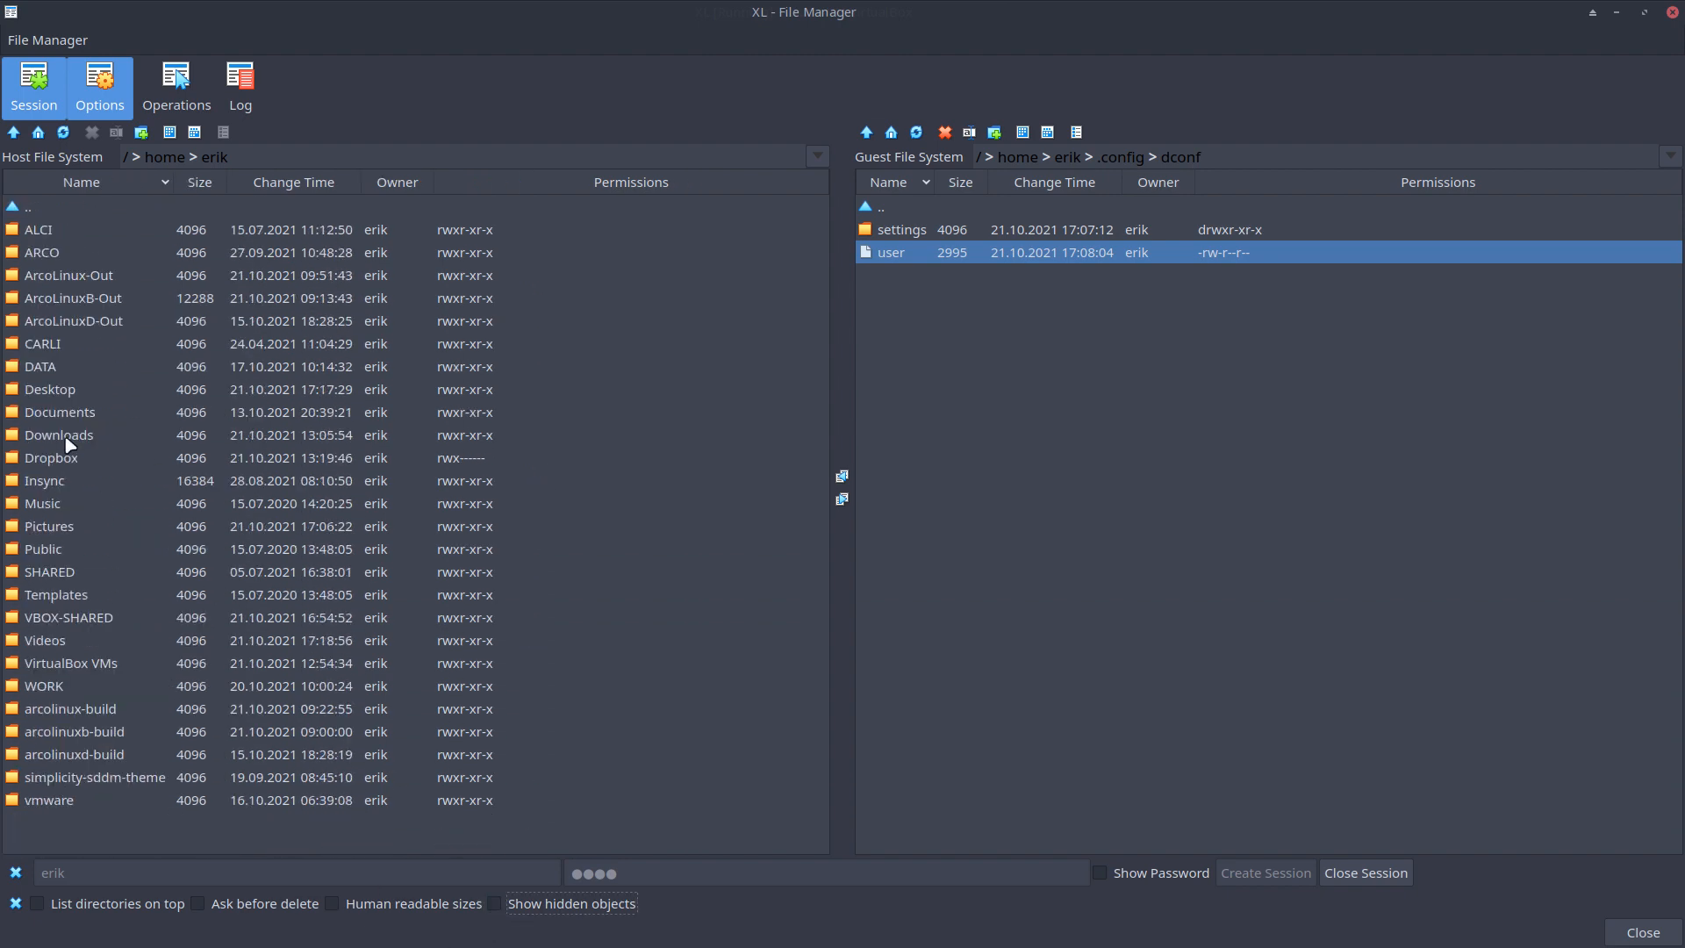
pyautogui.doubleClick(61, 390)
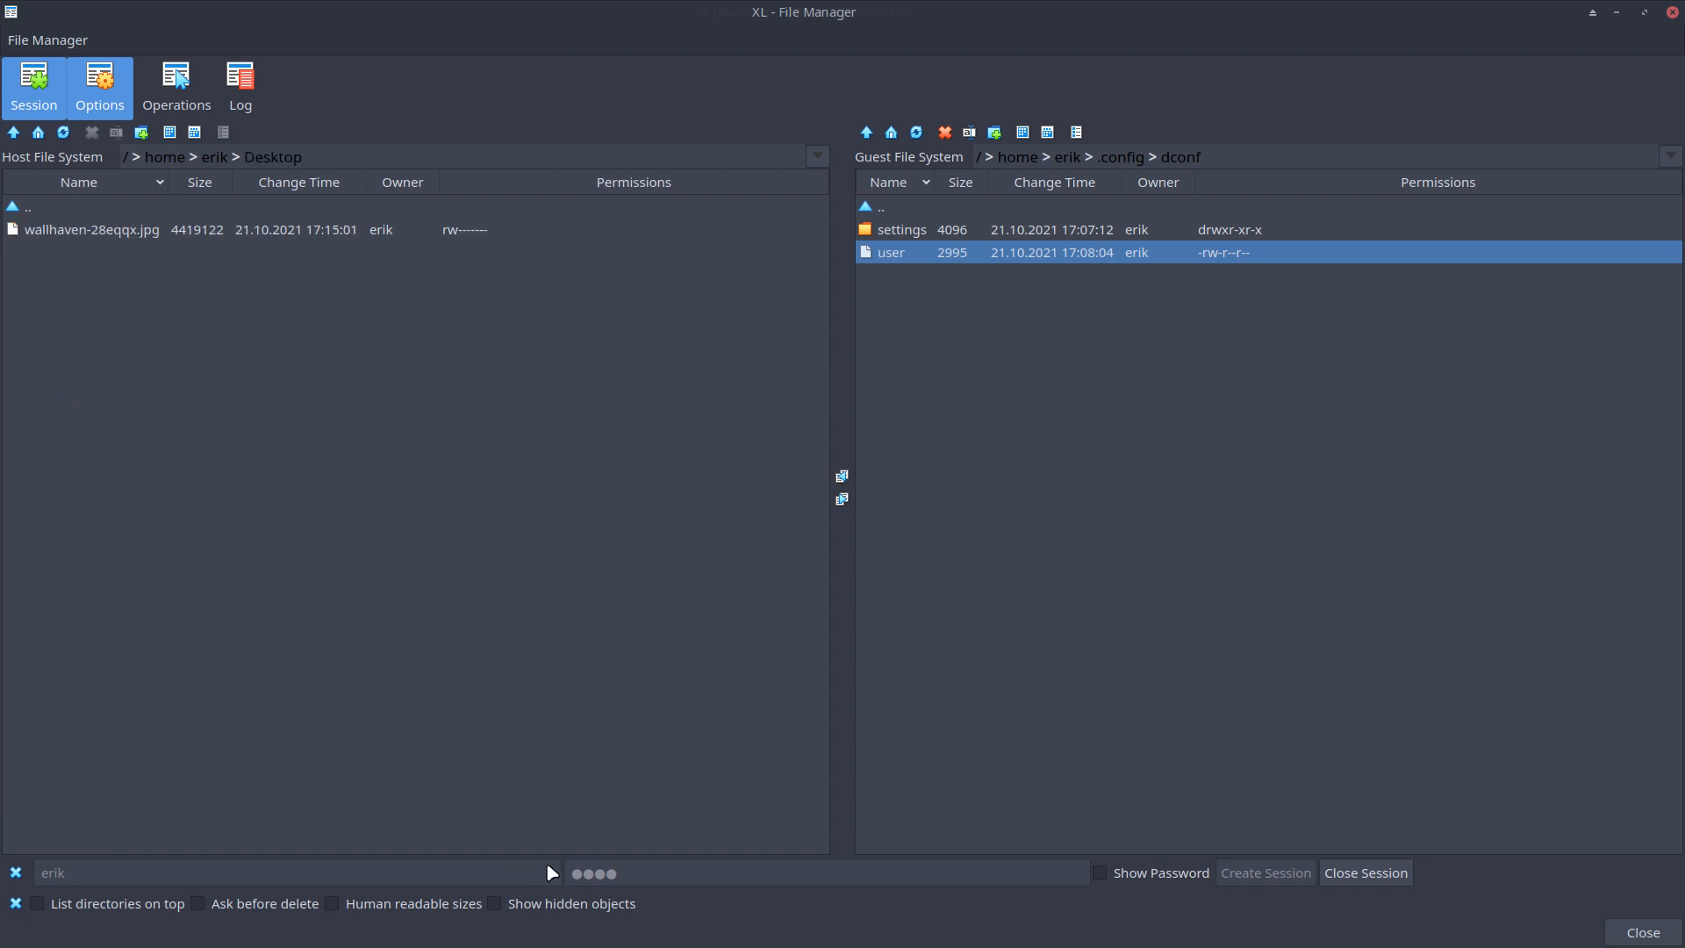
# Copy the guest dconf user file to the host Desktop with Copy from Guest to Host
pyautogui.click(922, 253)
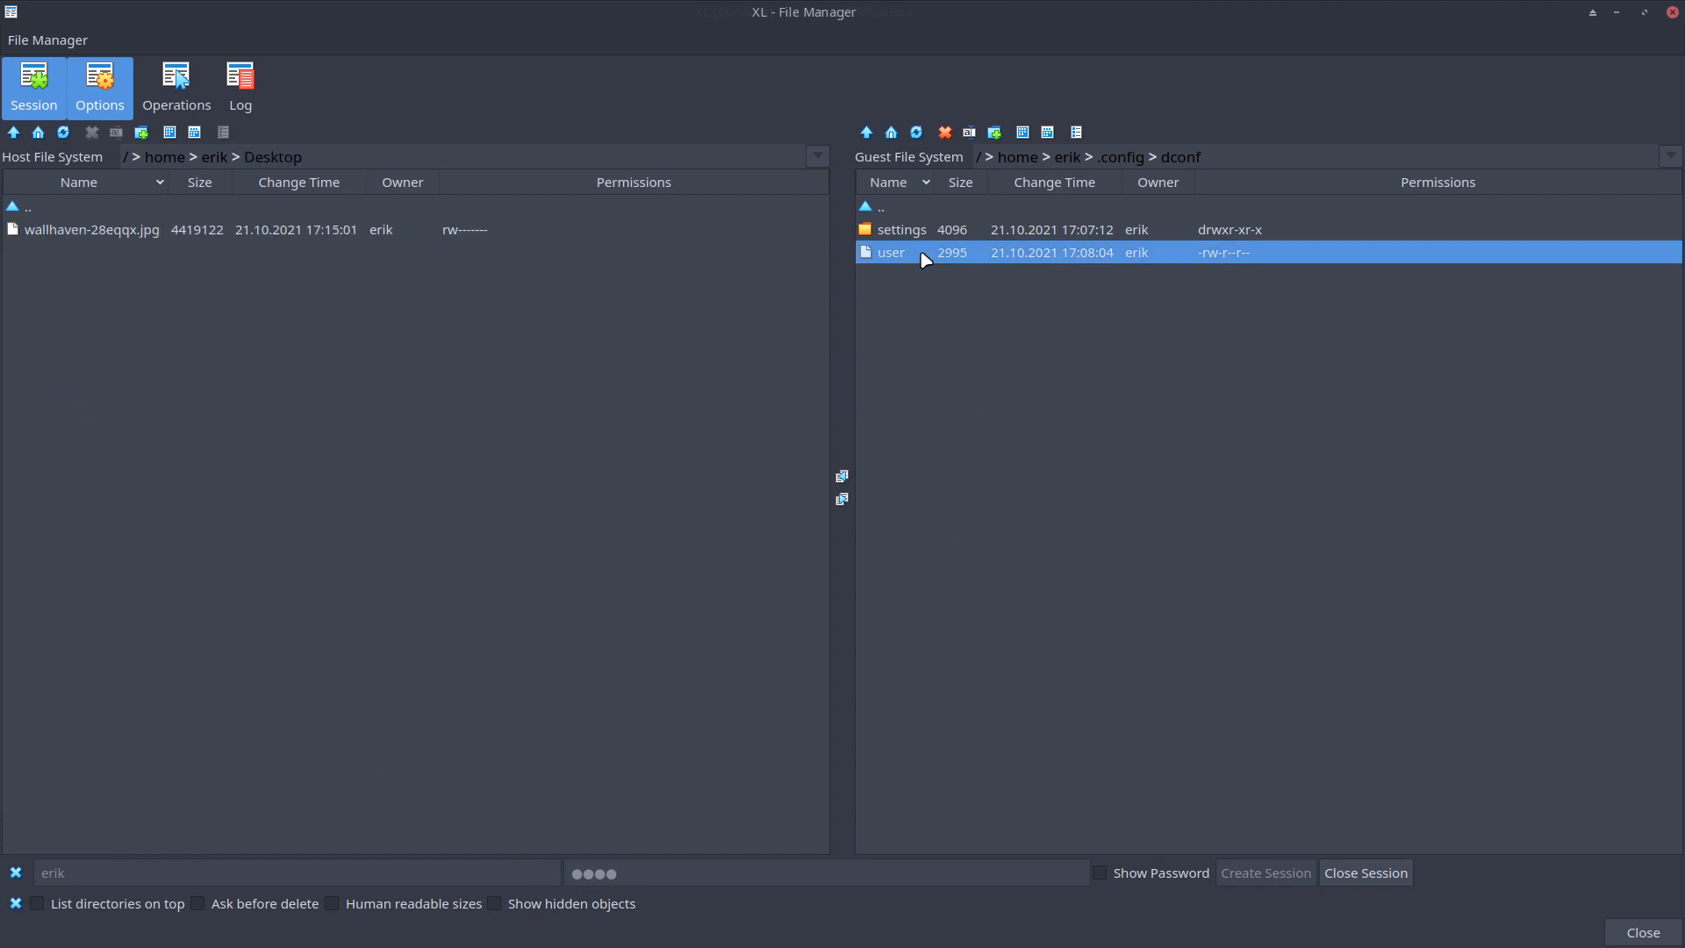
pyautogui.click(841, 478)
pyautogui.click(109, 230)
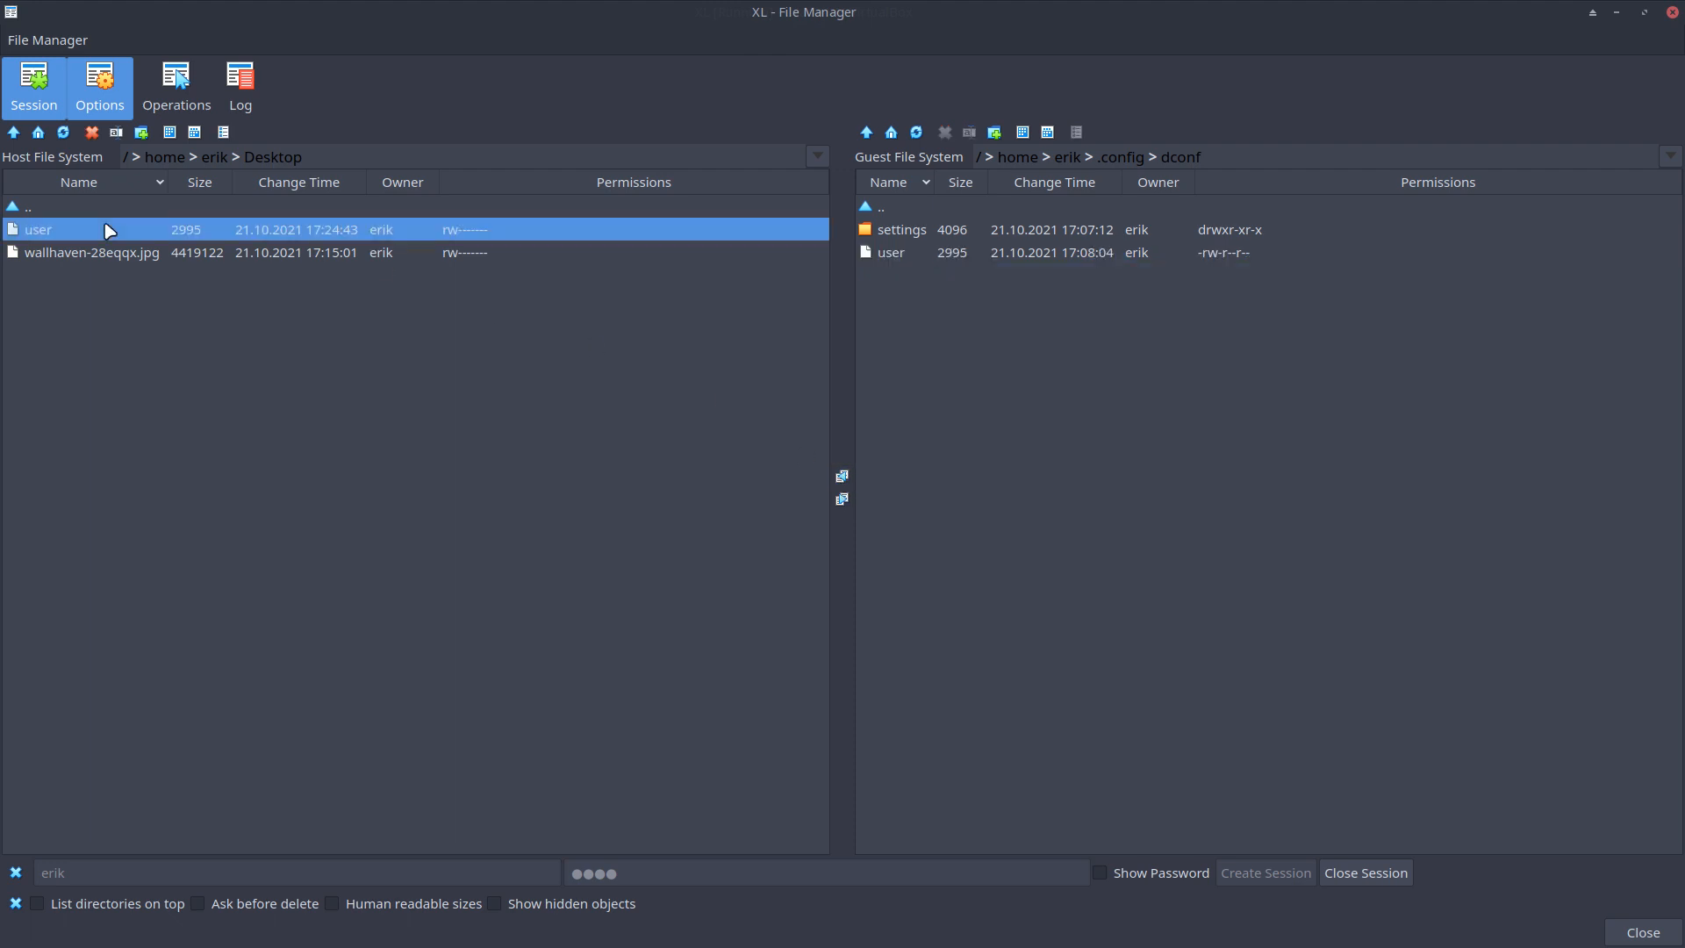